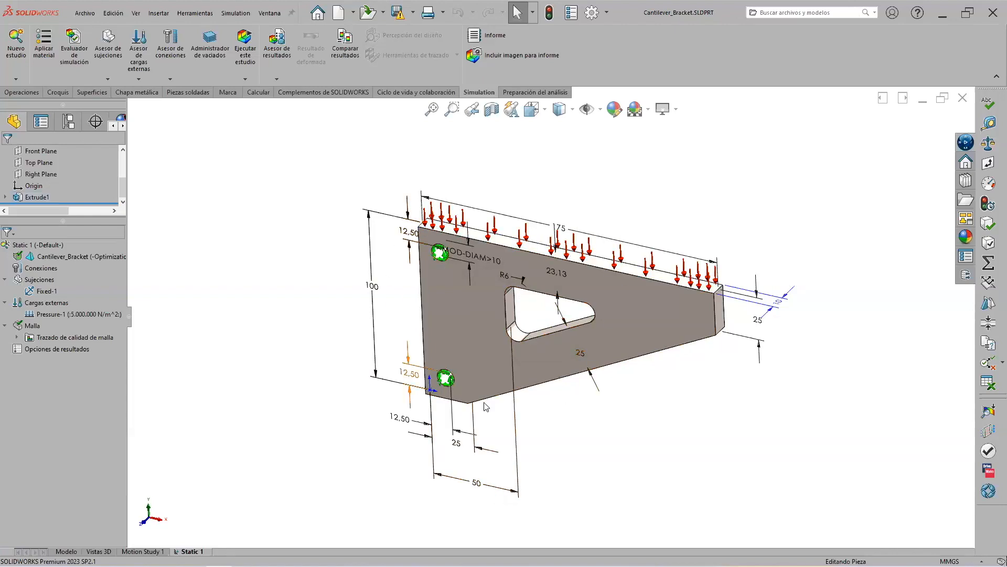
Review the static study's part, the fixed restraint on the two mounting holes, and the pressure load on the bracket's upper face
{"action": "middle_click_drag", "start_coordinate": [660, 369], "coordinate": [689, 361]}
{"action": "scroll", "coordinate": [494, 396], "scroll_direction": "down", "scroll_amount": 3}
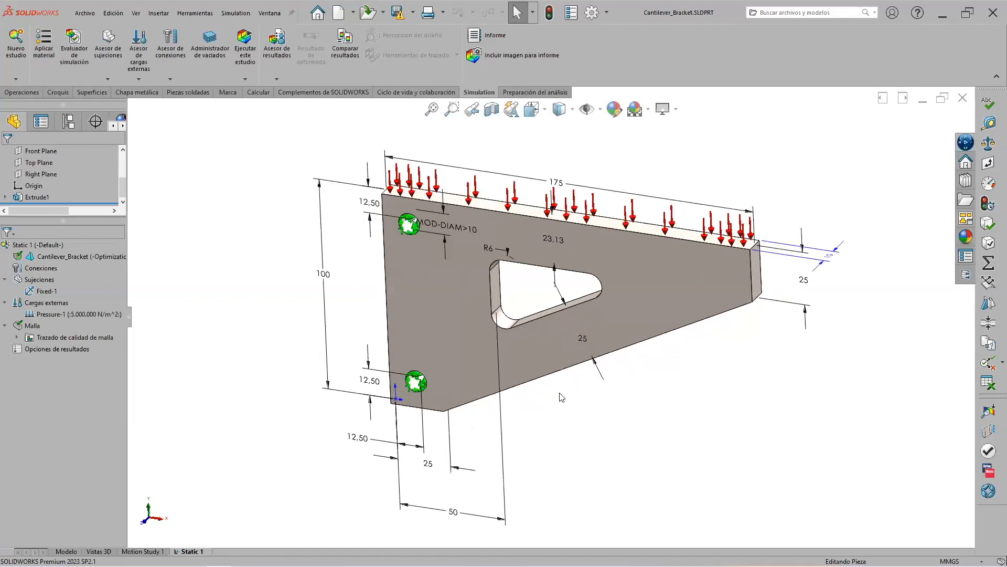
{"action": "left_click", "coordinate": [84, 257]}
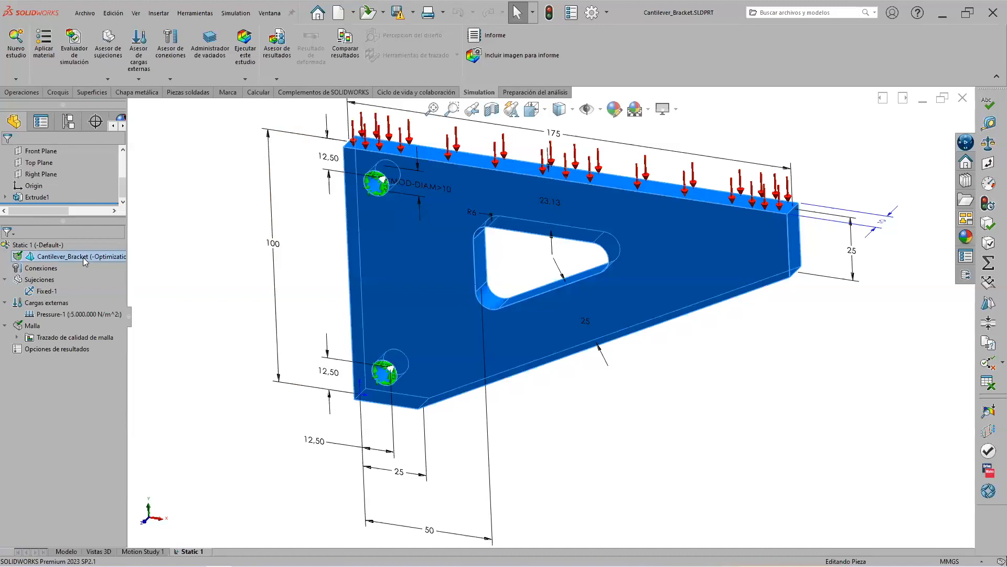
{"action": "left_click", "coordinate": [47, 282]}
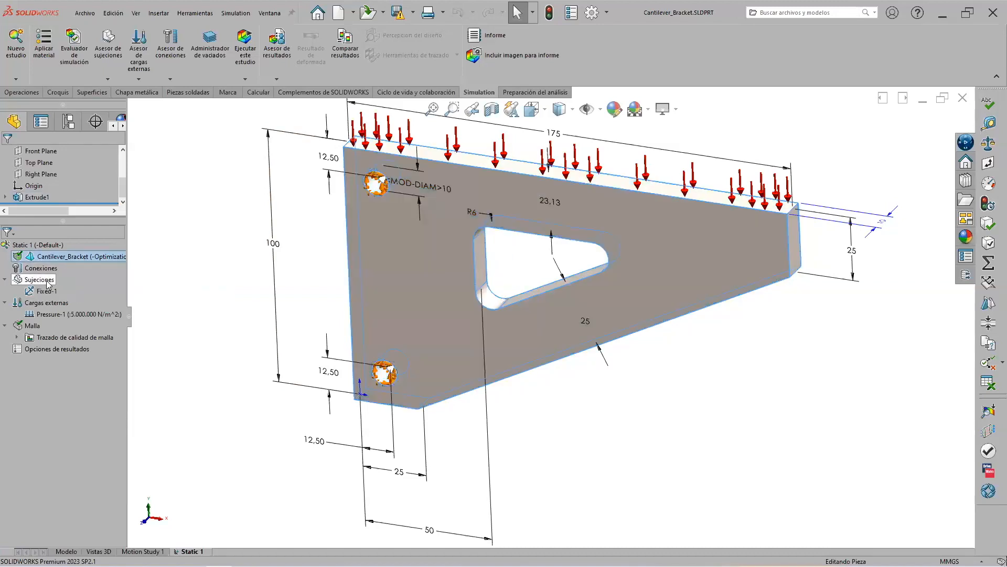
{"action": "left_click", "coordinate": [46, 290]}
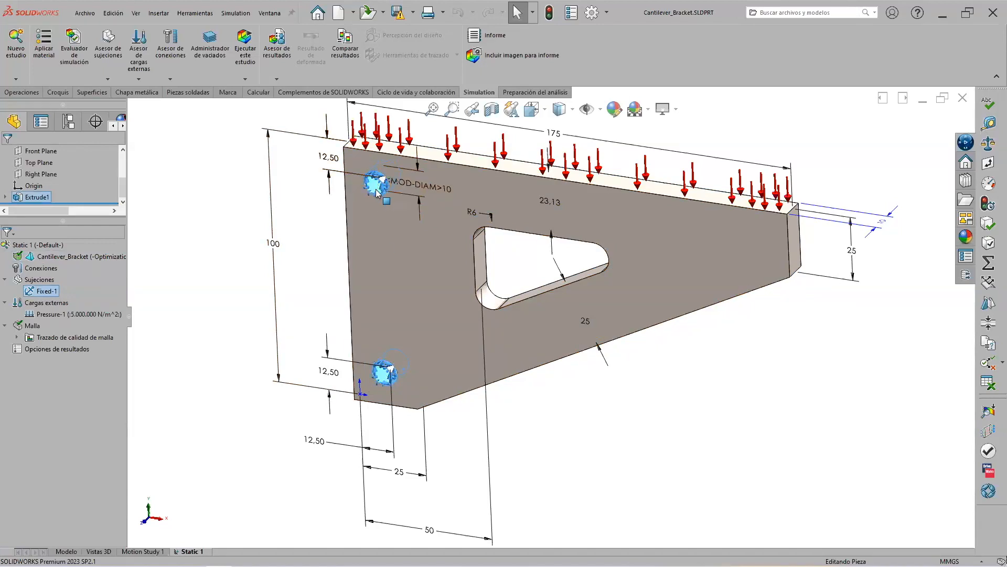
{"action": "left_click", "coordinate": [70, 314]}
{"action": "scroll", "coordinate": [692, 249], "scroll_direction": "up", "scroll_amount": 1}
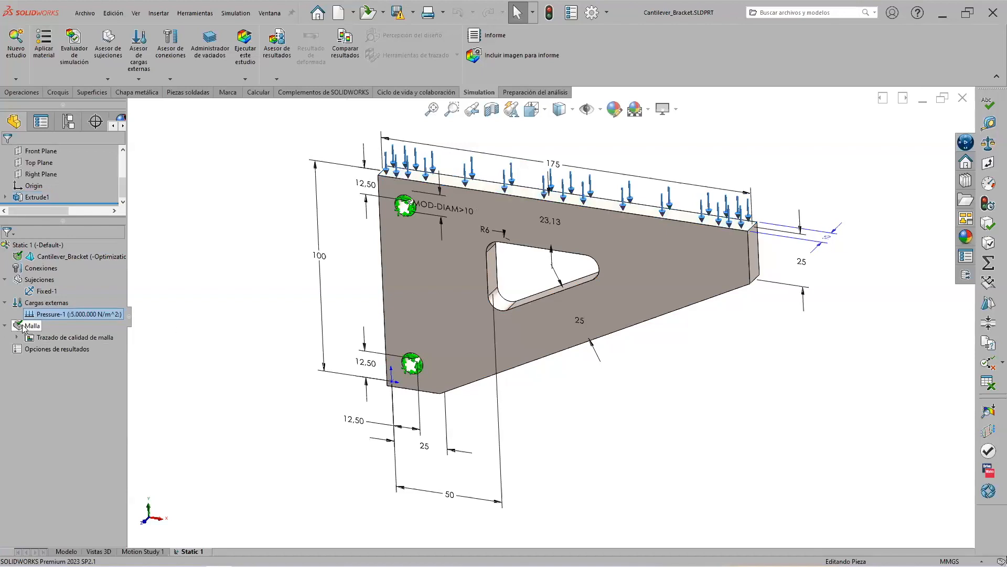
{"action": "scroll", "coordinate": [603, 293], "scroll_direction": "up", "scroll_amount": 2}
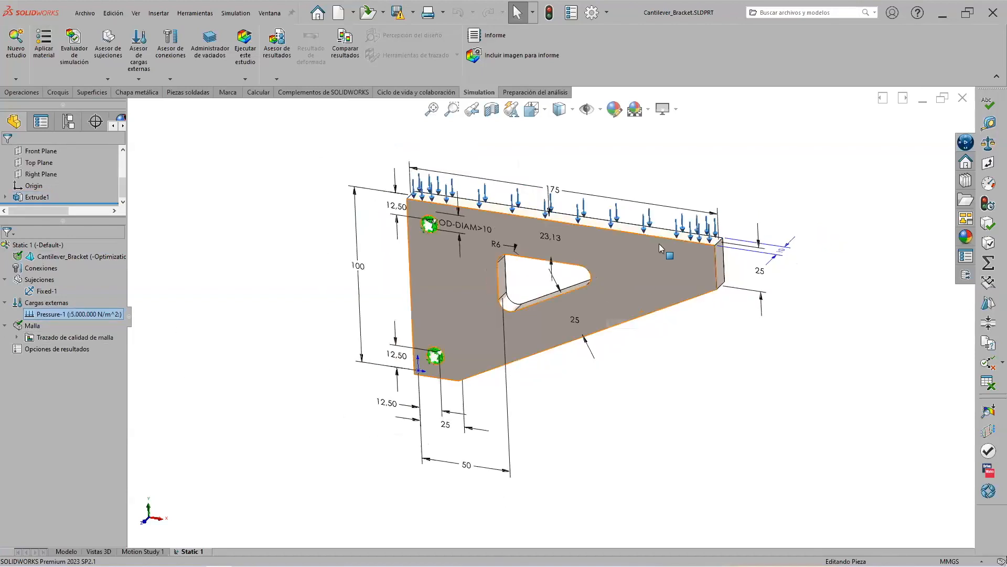
Run the static study and inspect the von Mises stress around the bracket's upper mounting hole
{"action": "left_click", "coordinate": [246, 57]}
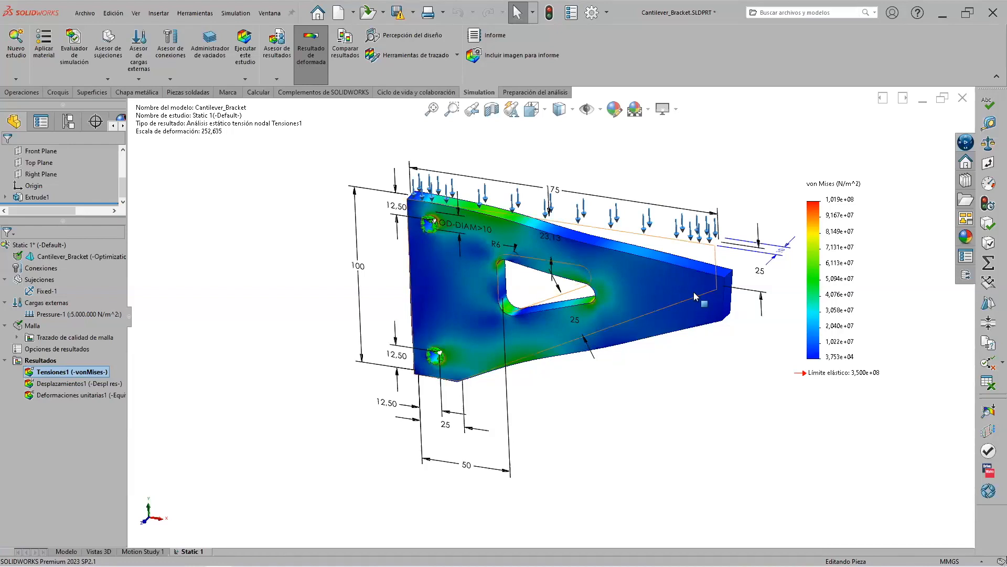
{"action": "scroll", "coordinate": [629, 268], "scroll_direction": "up", "scroll_amount": 1}
{"action": "scroll", "coordinate": [628, 267], "scroll_direction": "down", "scroll_amount": 3}
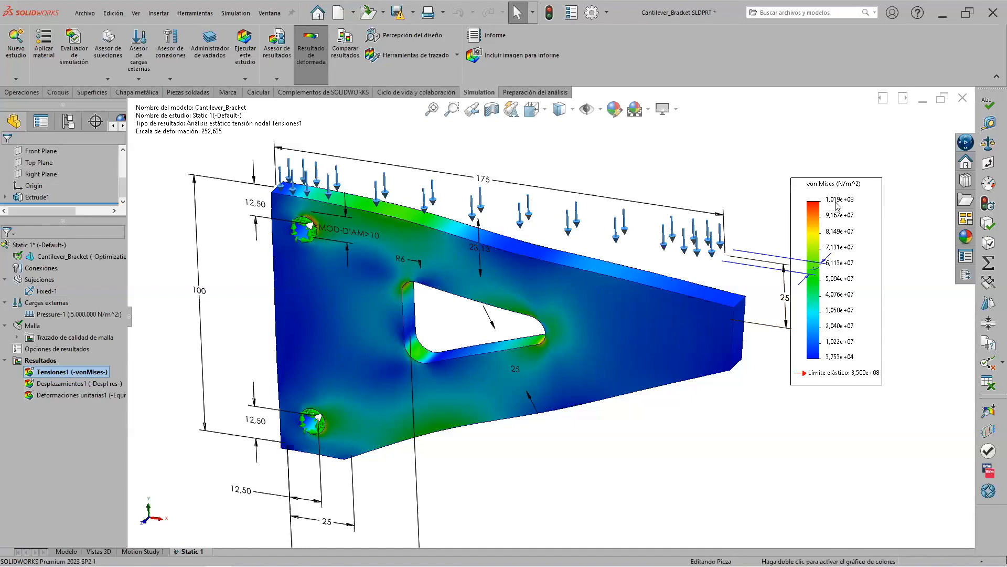
{"action": "scroll", "coordinate": [361, 256], "scroll_direction": "down", "scroll_amount": 3}
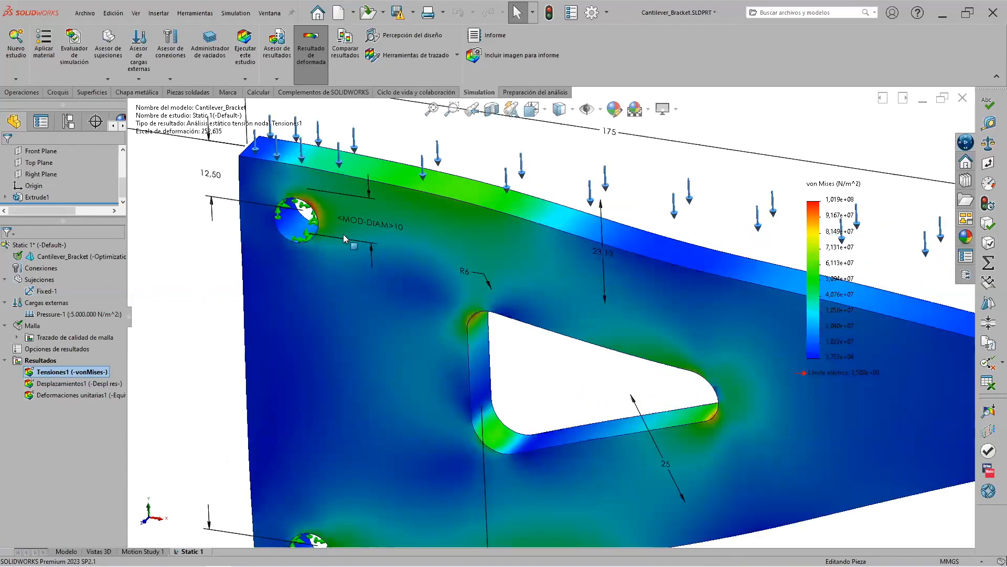
{"action": "scroll", "coordinate": [343, 234], "scroll_direction": "down", "scroll_amount": 3}
{"action": "middle_click_drag", "start_coordinate": [343, 234], "coordinate": [320, 179]}
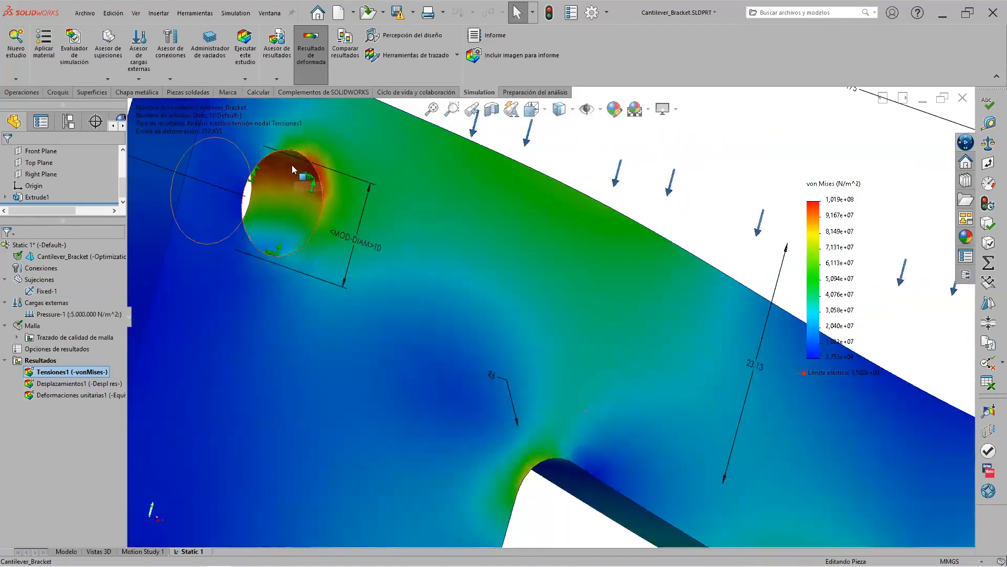
Examine the von Mises stress around the triangular cutout, lower hole and outer edges, and the bracket's overall deformed shape
{"action": "scroll", "coordinate": [369, 271], "scroll_direction": "up", "scroll_amount": 4}
{"action": "scroll", "coordinate": [668, 487], "scroll_direction": "down", "scroll_amount": 4}
{"action": "middle_click_drag", "start_coordinate": [674, 462], "coordinate": [565, 472]}
{"action": "scroll", "coordinate": [550, 468], "scroll_direction": "up", "scroll_amount": 3}
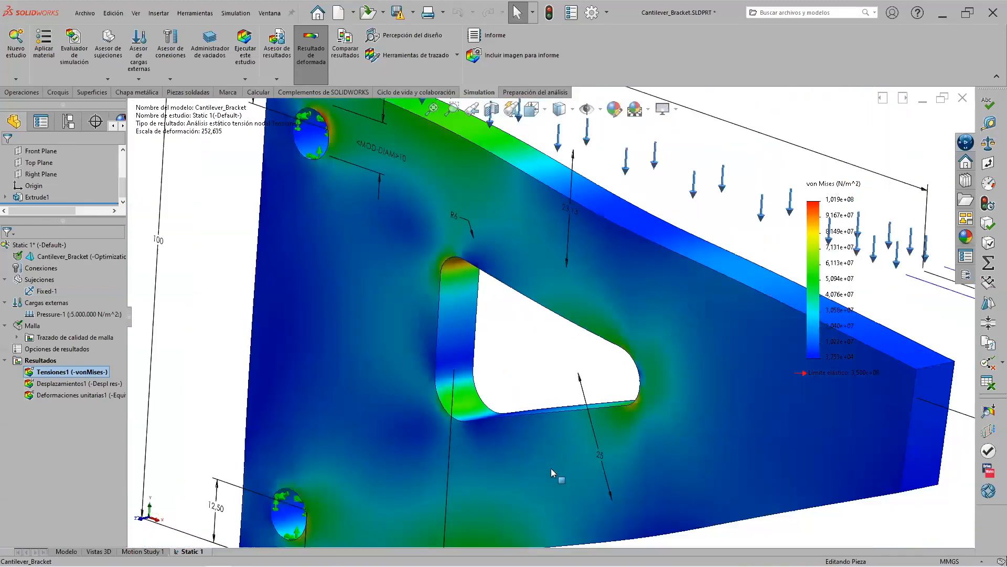
{"action": "scroll", "coordinate": [438, 452], "scroll_direction": "up", "scroll_amount": 2}
{"action": "scroll", "coordinate": [438, 452], "scroll_direction": "down", "scroll_amount": 4}
{"action": "middle_click_drag", "start_coordinate": [438, 452], "coordinate": [540, 461]}
{"action": "scroll", "coordinate": [656, 329], "scroll_direction": "up", "scroll_amount": 3}
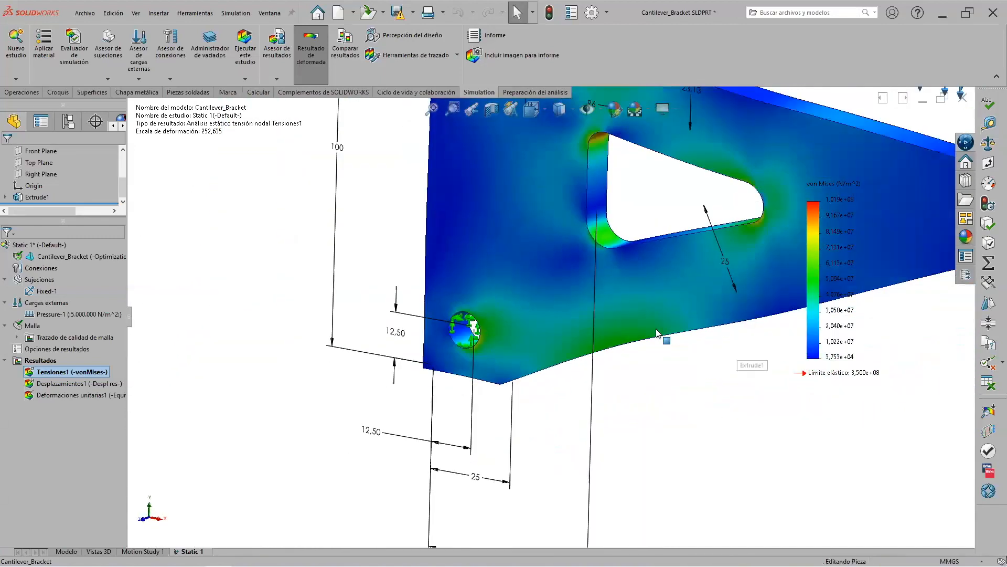
{"action": "scroll", "coordinate": [707, 229], "scroll_direction": "up", "scroll_amount": 4}
{"action": "scroll", "coordinate": [673, 237], "scroll_direction": "down", "scroll_amount": 2}
{"action": "scroll", "coordinate": [672, 239], "scroll_direction": "up", "scroll_amount": 2}
{"action": "scroll", "coordinate": [631, 307], "scroll_direction": "down", "scroll_amount": 1}
{"action": "mouse_move", "coordinate": [631, 306]}
{"action": "middle_mouse_down"}
{"action": "mouse_move", "coordinate": [603, 288]}
{"action": "mouse_move", "coordinate": [617, 300]}
{"action": "middle_mouse_up"}
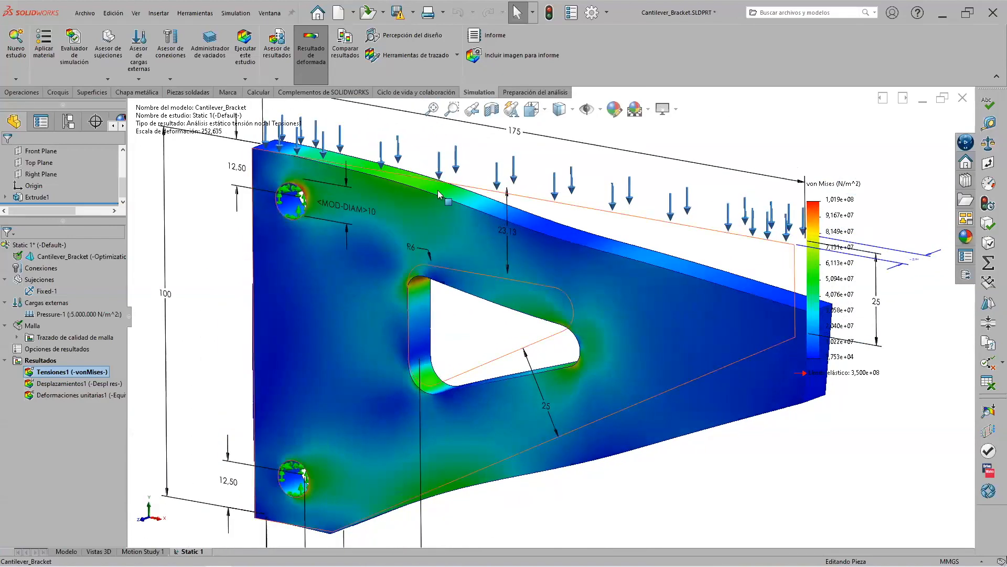
{"action": "scroll", "coordinate": [608, 319], "scroll_direction": "up", "scroll_amount": 3}
{"action": "middle_click_drag", "start_coordinate": [607, 348], "coordinate": [628, 311]}
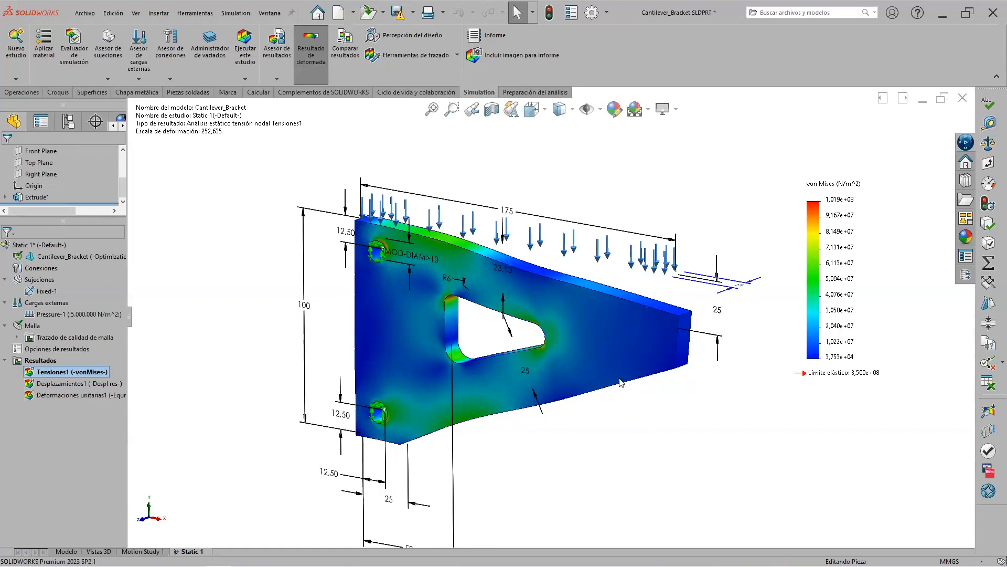
{"action": "scroll", "coordinate": [586, 351], "scroll_direction": "up", "scroll_amount": 1}
{"action": "scroll", "coordinate": [585, 351], "scroll_direction": "down", "scroll_amount": 1}
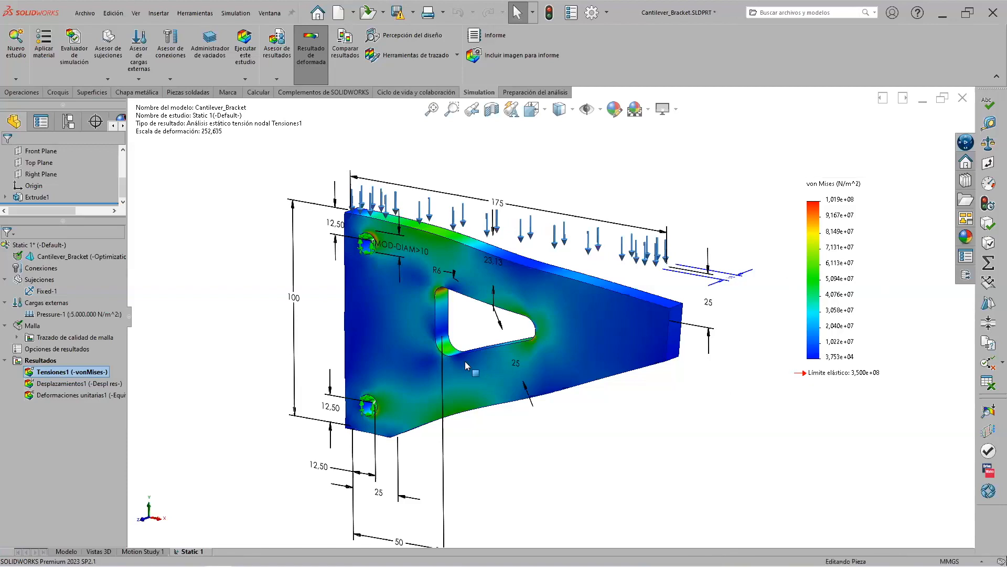
{"action": "scroll", "coordinate": [530, 356], "scroll_direction": "up", "scroll_amount": 1}
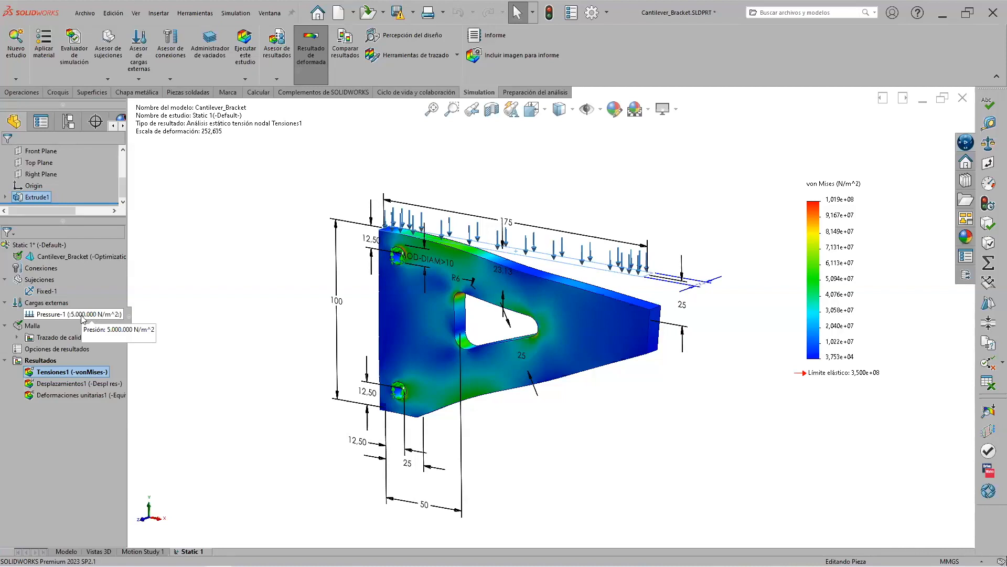
{"action": "middle_click_drag", "start_coordinate": [533, 371], "coordinate": [546, 373]}
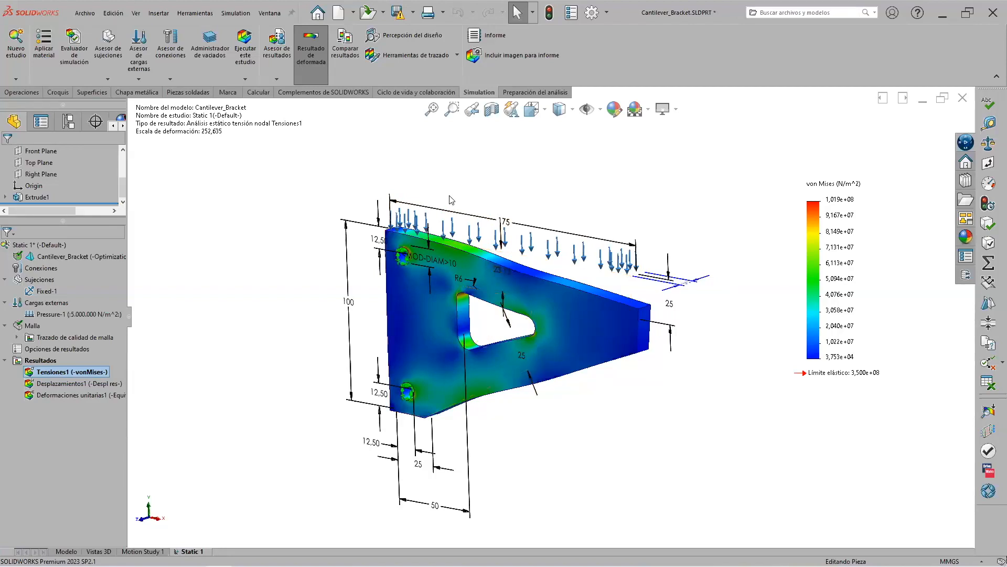
Create a design study for the bracket and start adding a parameter to its variables
{"action": "left_click", "coordinate": [258, 92]}
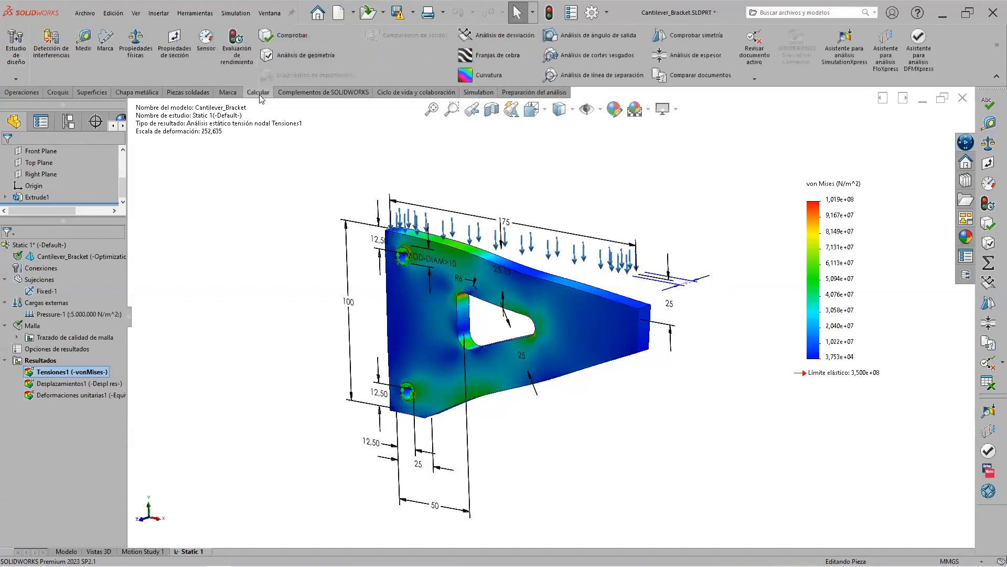
{"action": "left_click", "coordinate": [15, 51]}
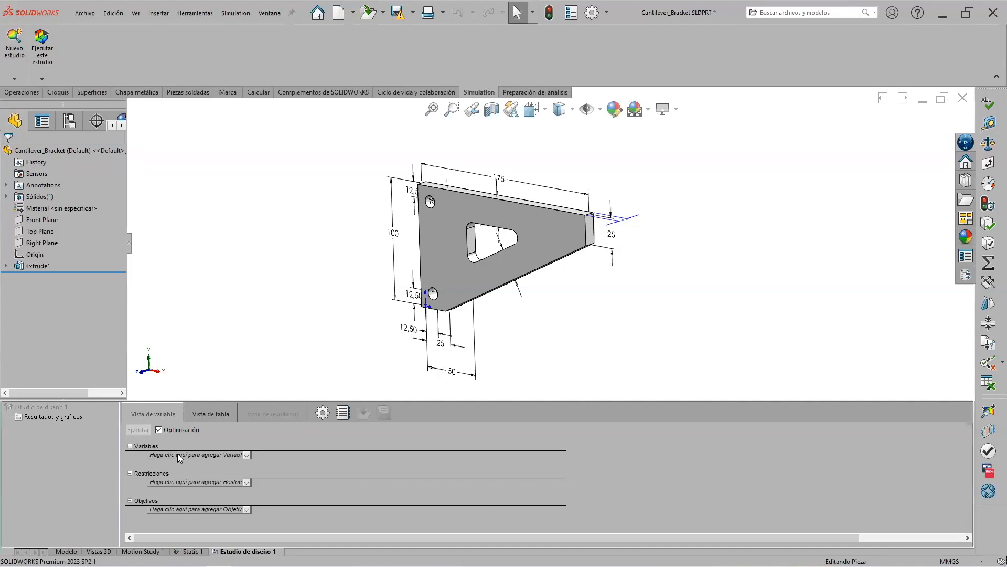
{"action": "left_click", "coordinate": [245, 454]}
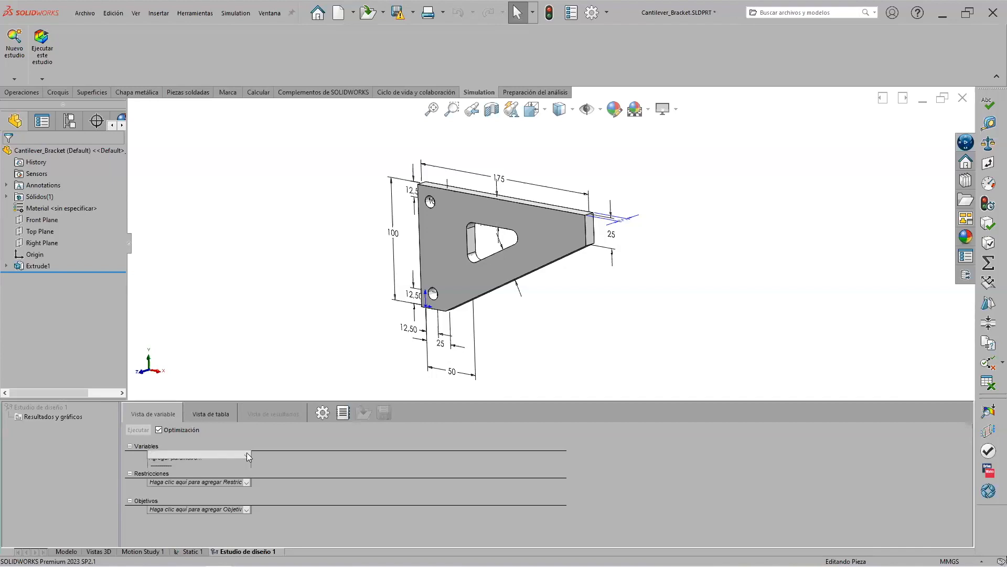
{"action": "left_click", "coordinate": [169, 461]}
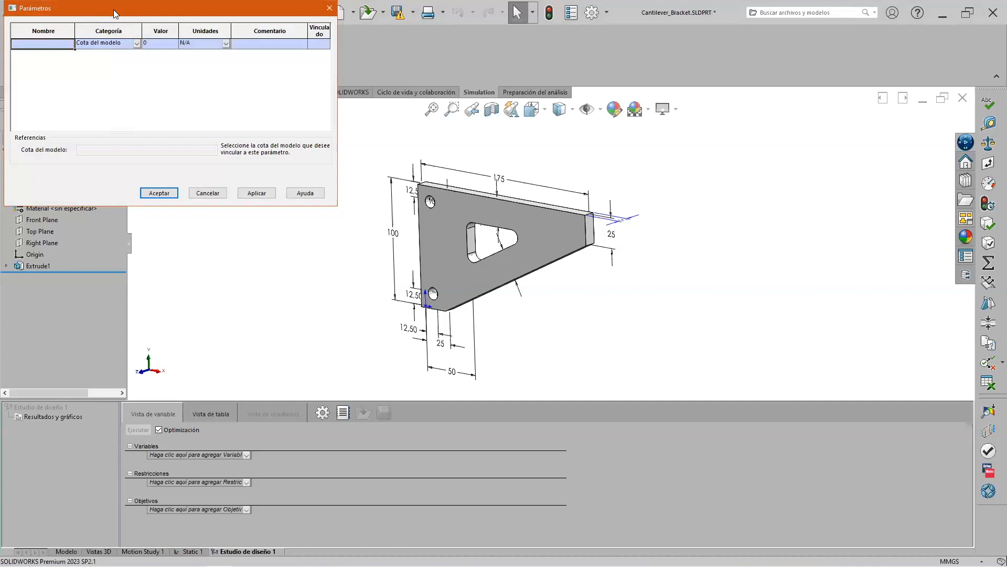
Define a model-dimension parameter named Superior and link it to the 23.13 mm dimension above the triangular cutout
{"action": "left_click_drag", "start_coordinate": [113, 9], "coordinate": [715, 190]}
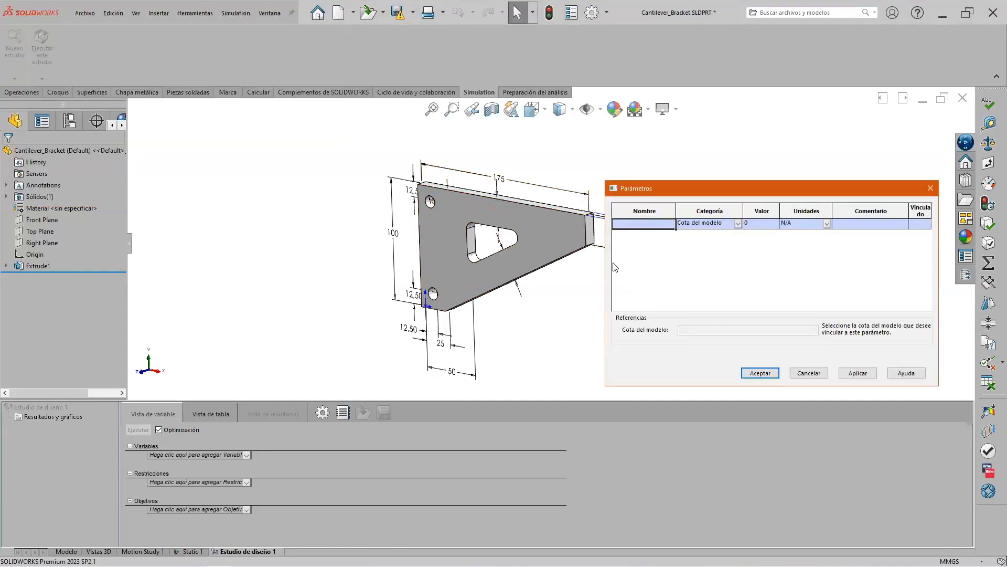
{"action": "scroll", "coordinate": [490, 233], "scroll_direction": "down", "scroll_amount": 1}
{"action": "scroll", "coordinate": [491, 233], "scroll_direction": "down", "scroll_amount": 1}
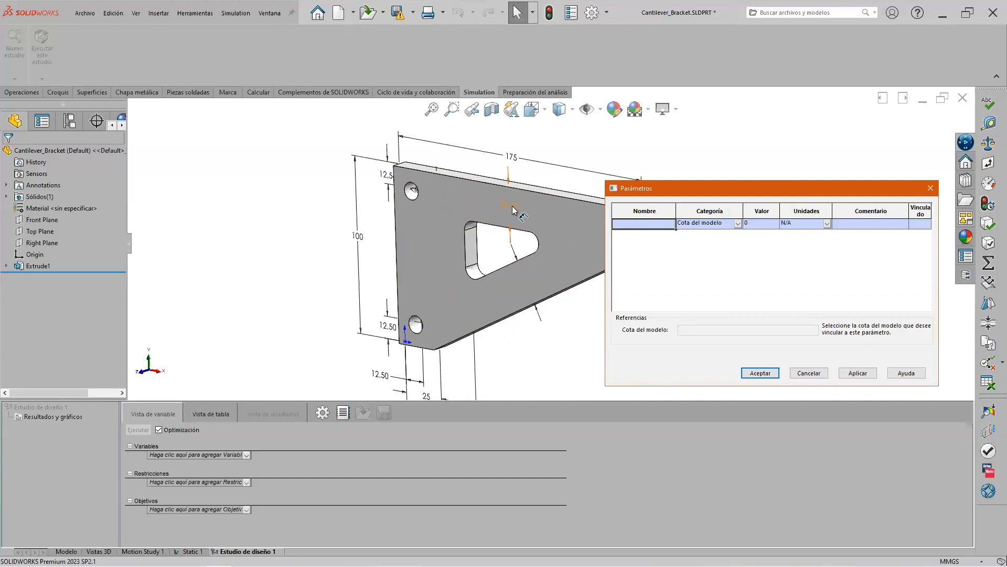
{"action": "left_click", "coordinate": [513, 208]}
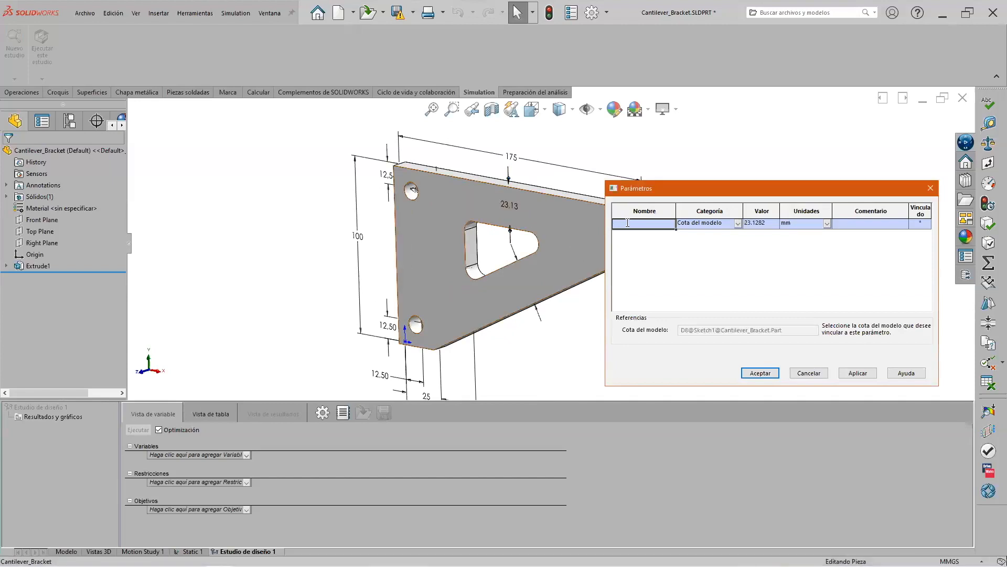
{"action": "type", "text": "Superior"}
{"action": "left_click", "coordinate": [518, 259]}
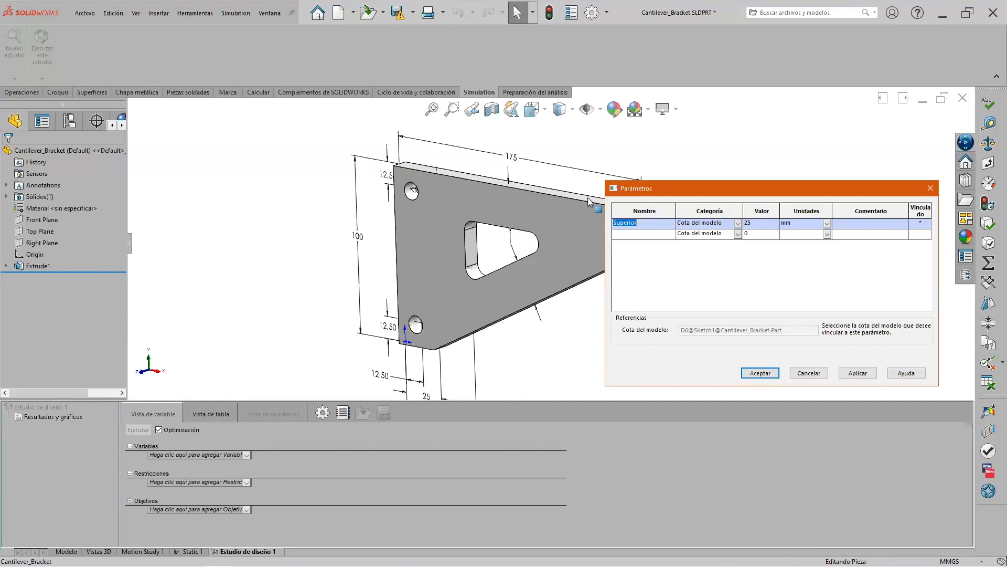
{"action": "left_click", "coordinate": [508, 174]}
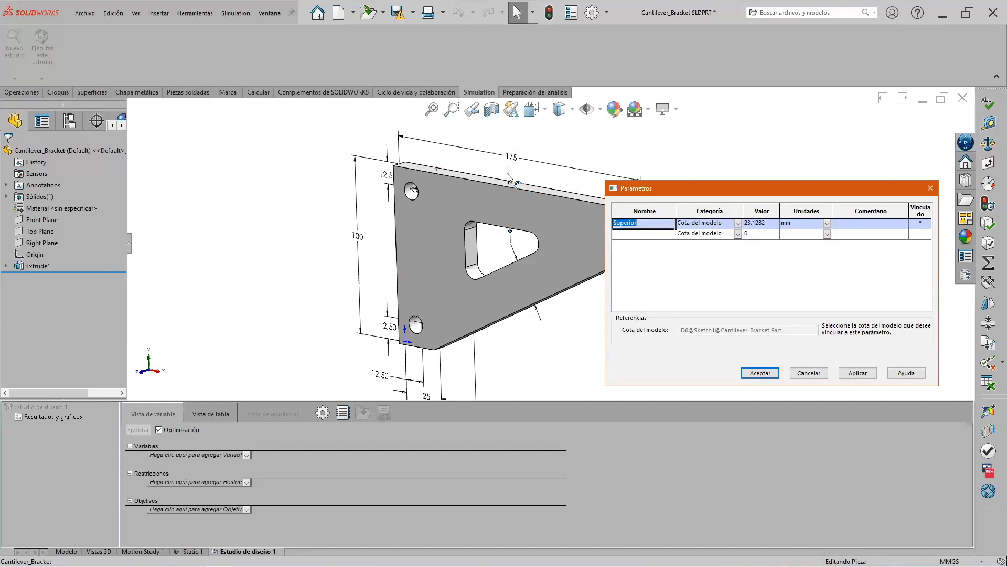
Add a second parameter named Angulo linked to the 25 mm dimension between the cutout and the sloped lower edge
{"action": "left_click", "coordinate": [644, 234]}
{"action": "left_click", "coordinate": [514, 255]}
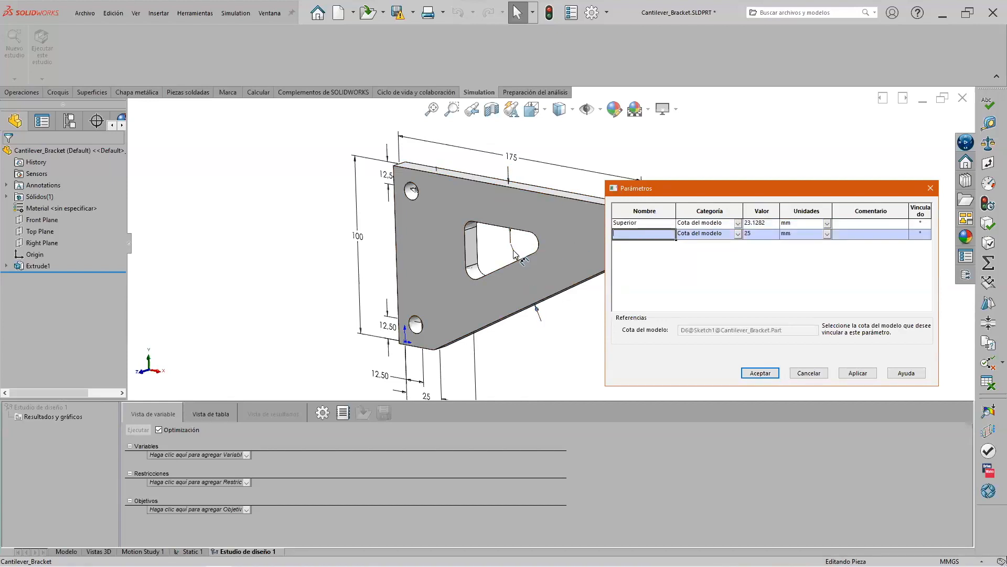
{"action": "left_click", "coordinate": [649, 235]}
{"action": "type", "text": "Angulo"}
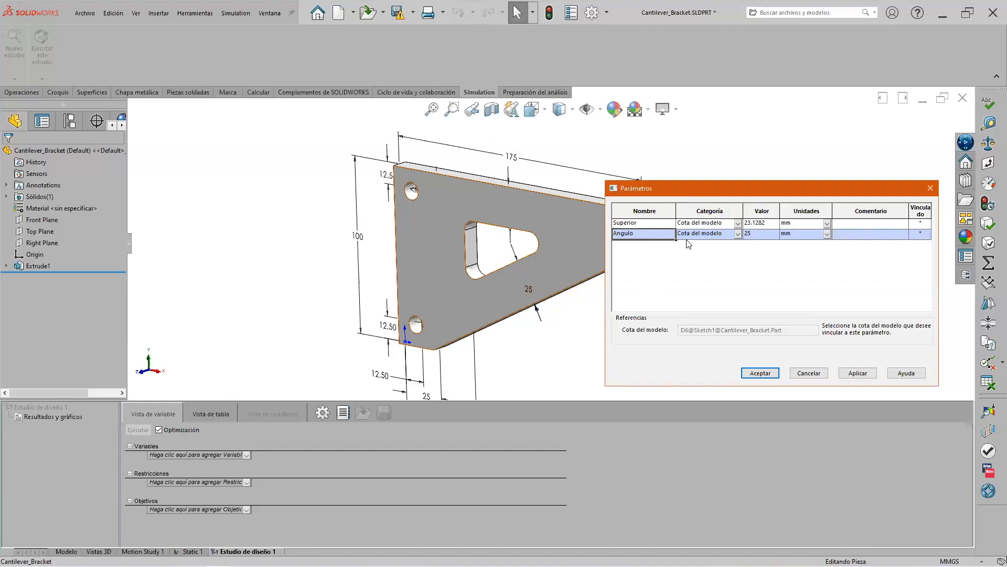
Add a third parameter named Lateral linked to the 50 mm horizontal dimension of the cutout, keeping Angulo linked to its 25 mm dimension
{"action": "left_click", "coordinate": [498, 248]}
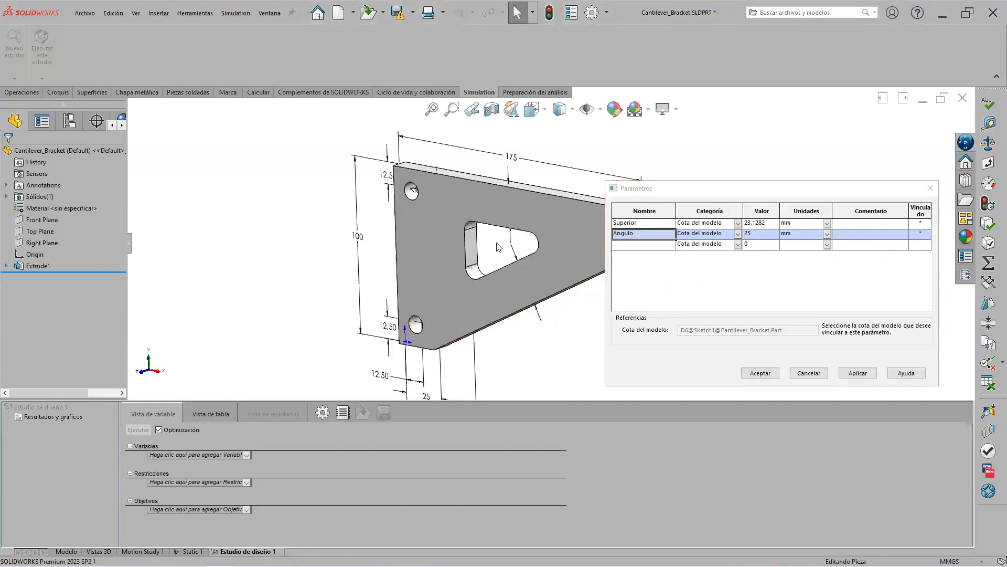
{"action": "scroll", "coordinate": [473, 359], "scroll_direction": "up", "scroll_amount": 2}
{"action": "scroll", "coordinate": [501, 343], "scroll_direction": "down", "scroll_amount": 1}
{"action": "left_click", "coordinate": [501, 345]}
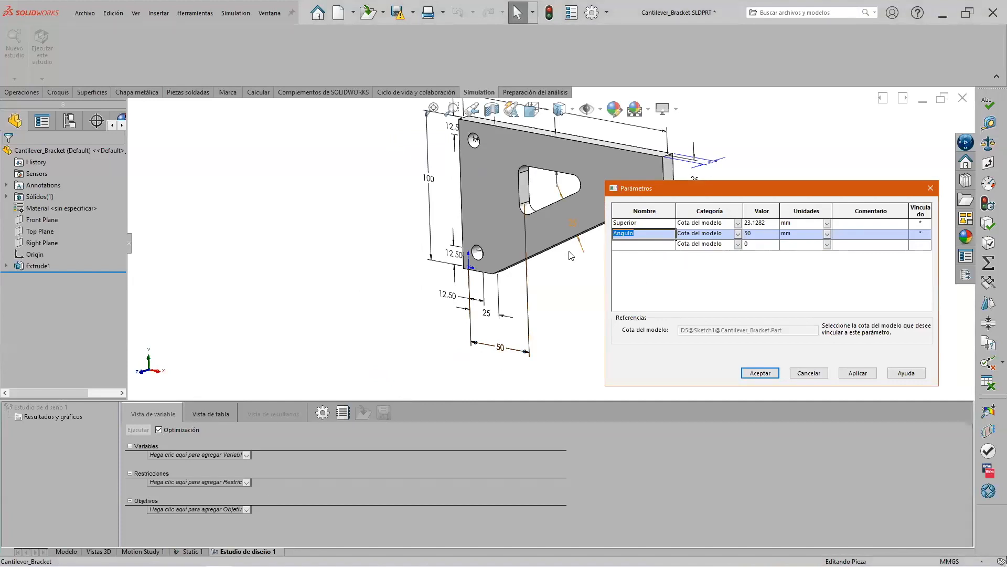
{"action": "left_click", "coordinate": [583, 247]}
{"action": "left_click", "coordinate": [647, 246]}
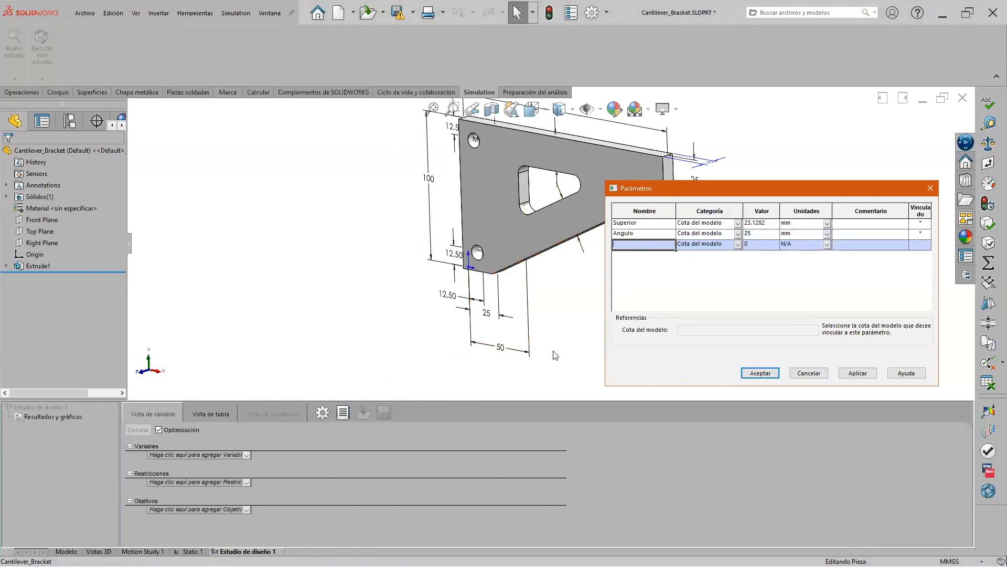
{"action": "left_click", "coordinate": [525, 353]}
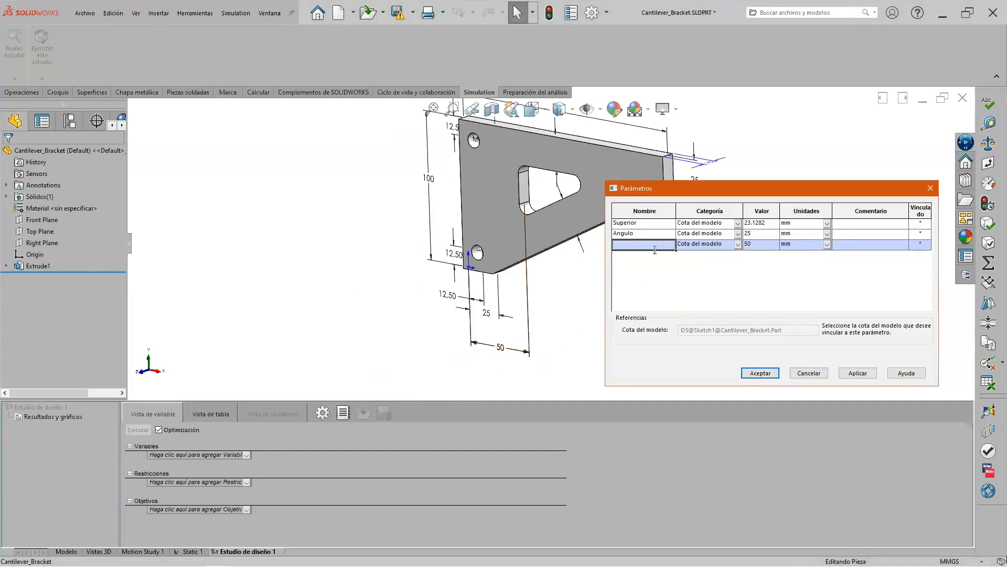
{"action": "type", "text": "Latera"}
{"action": "scroll", "coordinate": [574, 268], "scroll_direction": "up", "scroll_amount": 2}
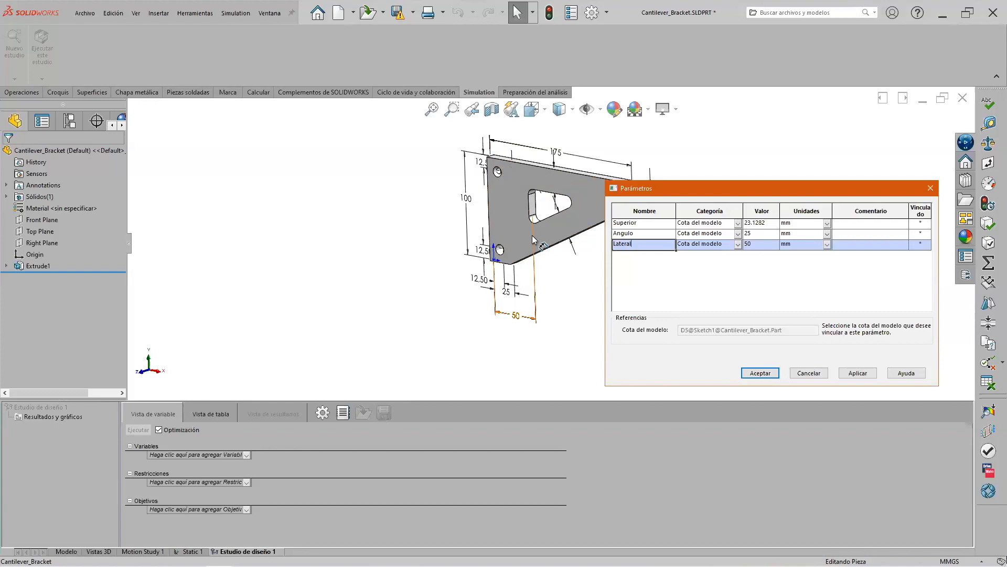
Accept the defined parameters and enlarge the design study area
{"action": "left_click", "coordinate": [762, 374]}
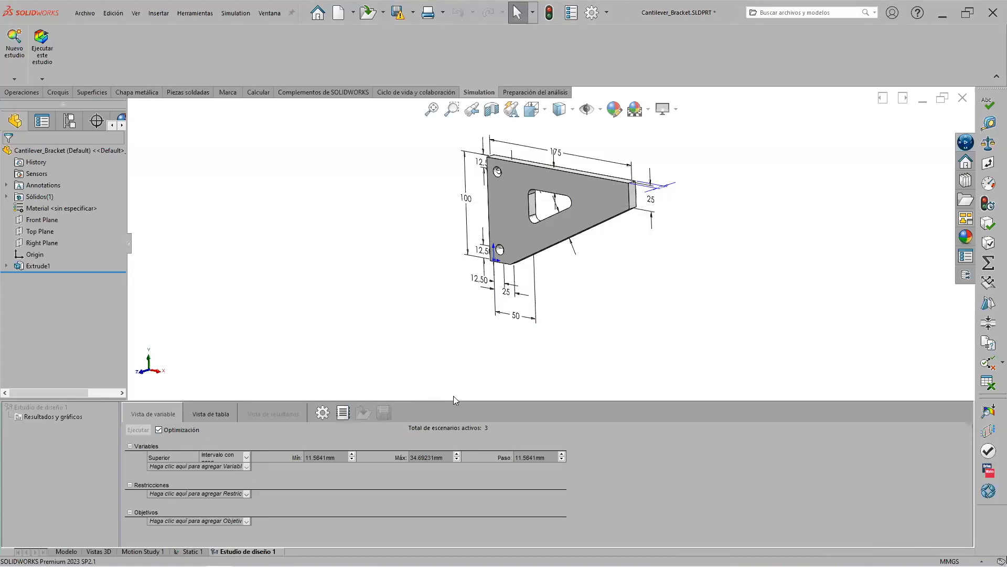
{"action": "left_click_drag", "start_coordinate": [454, 400], "coordinate": [461, 339]}
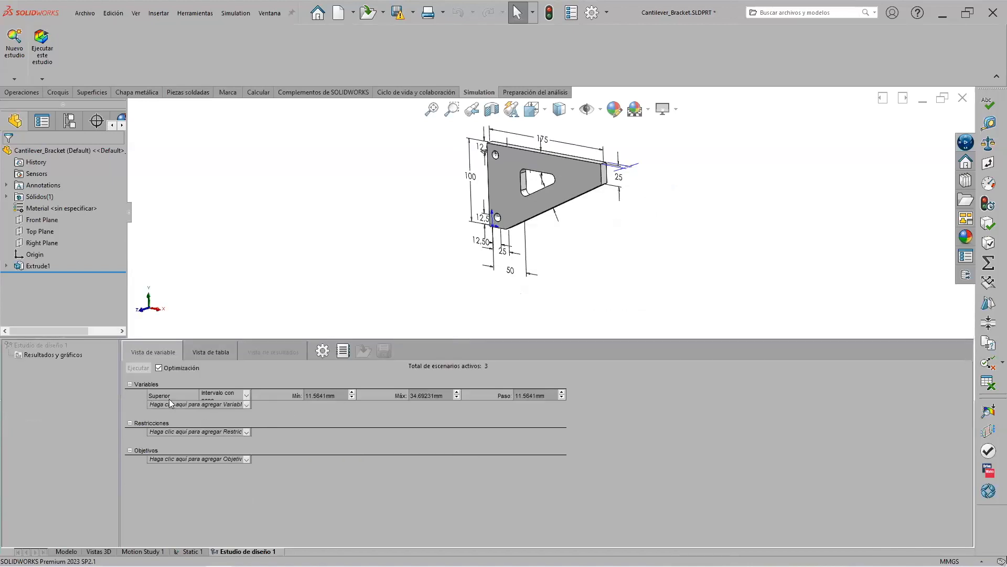
Add the Lateral and Angulo parameters as variables of the design study
{"action": "left_click", "coordinate": [246, 405]}
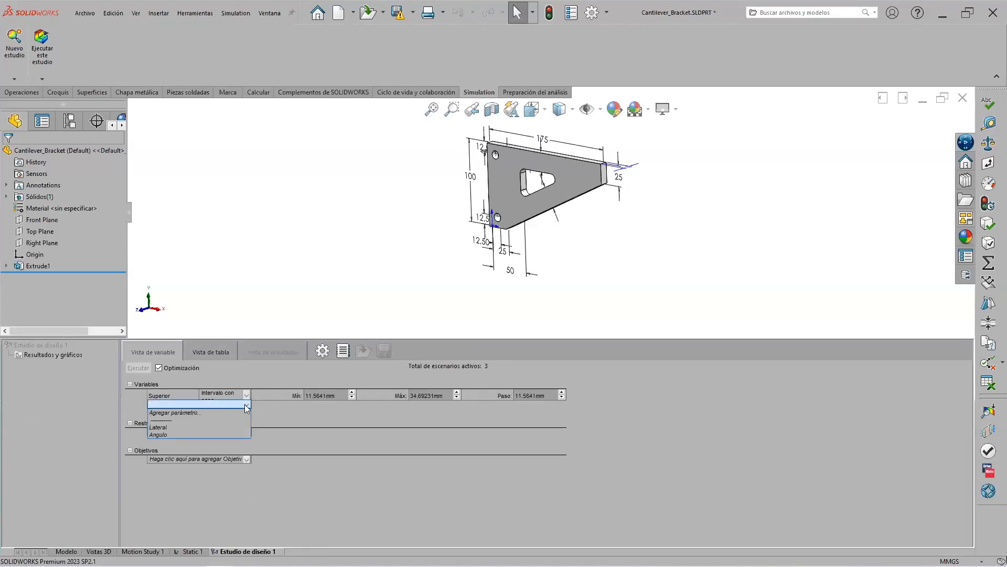
{"action": "left_click", "coordinate": [152, 398]}
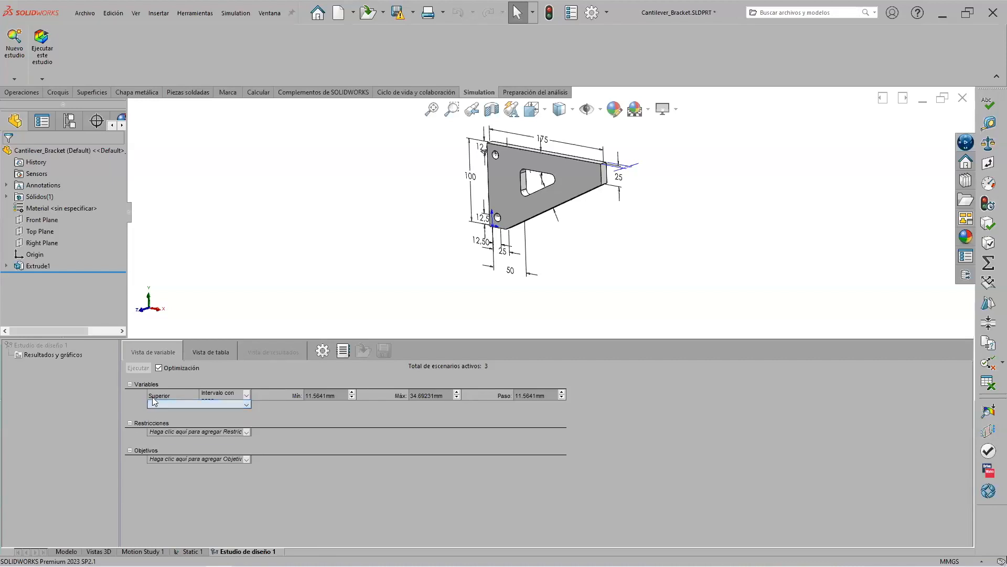
{"action": "left_click", "coordinate": [246, 404]}
{"action": "left_click", "coordinate": [176, 428]}
{"action": "left_click", "coordinate": [246, 416]}
{"action": "left_click", "coordinate": [163, 439]}
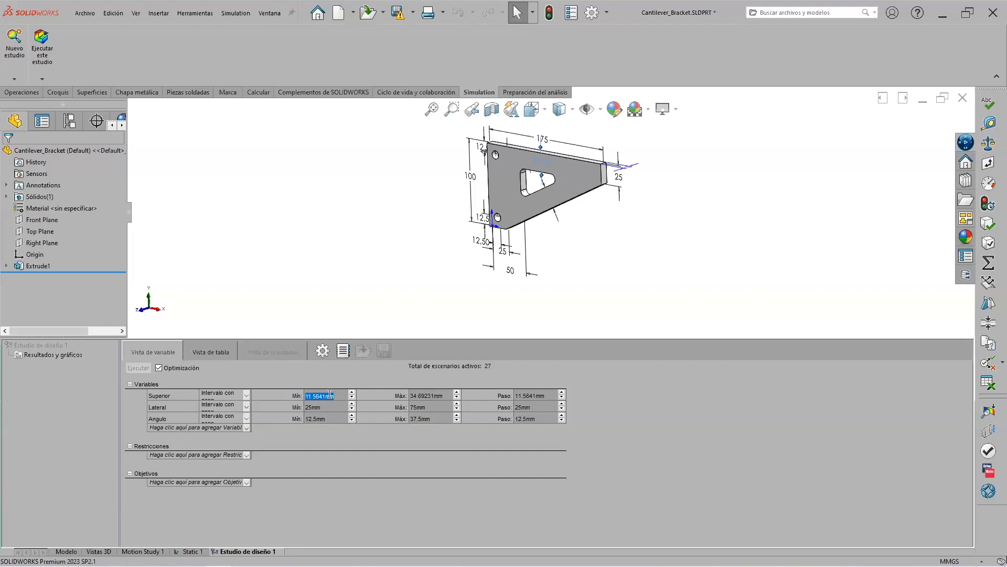
Set the Superior variable's range to a minimum of 10 mm and a maximum of 25 mm
{"action": "type", "text": "10"}
{"action": "left_click", "coordinate": [436, 394]}
{"action": "type", "text": "25"}
Set the Lateral variable's range to 20–50 mm and the Angulo variable's range to 10–25 mm
{"action": "left_click", "coordinate": [330, 409]}
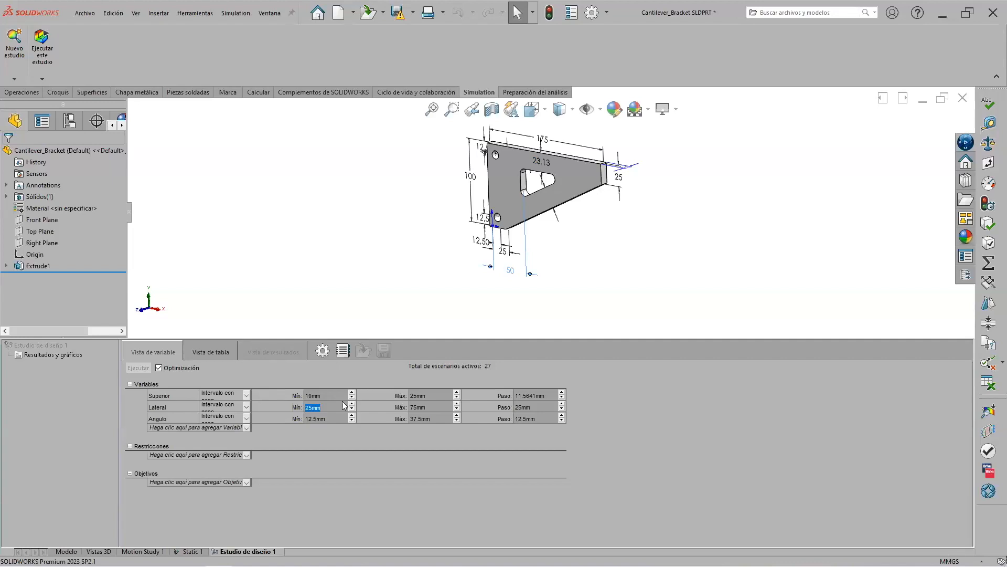
{"action": "type", "text": "20"}
{"action": "left_click", "coordinate": [418, 407]}
{"action": "left_click", "coordinate": [323, 421]}
{"action": "left_click", "coordinate": [429, 419]}
{"action": "type", "text": "25"}
{"action": "left_click", "coordinate": [429, 407]}
{"action": "type", "text": "50"}
{"action": "key", "text": "Return"}
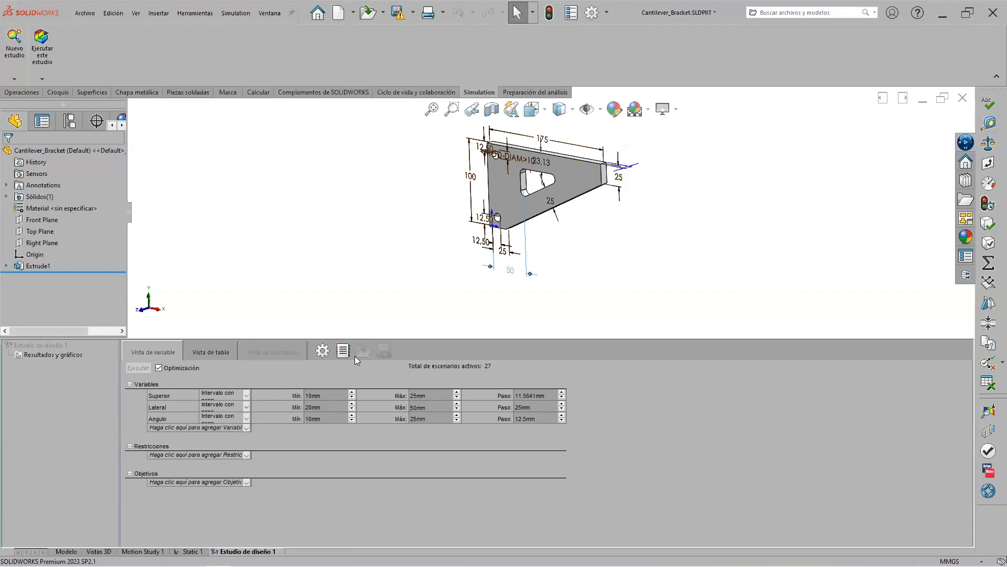
Add a constraint sensor of type Datos de simulación that tracks Tensión as VON: Tensión de von Mises
{"action": "left_click", "coordinate": [246, 455]}
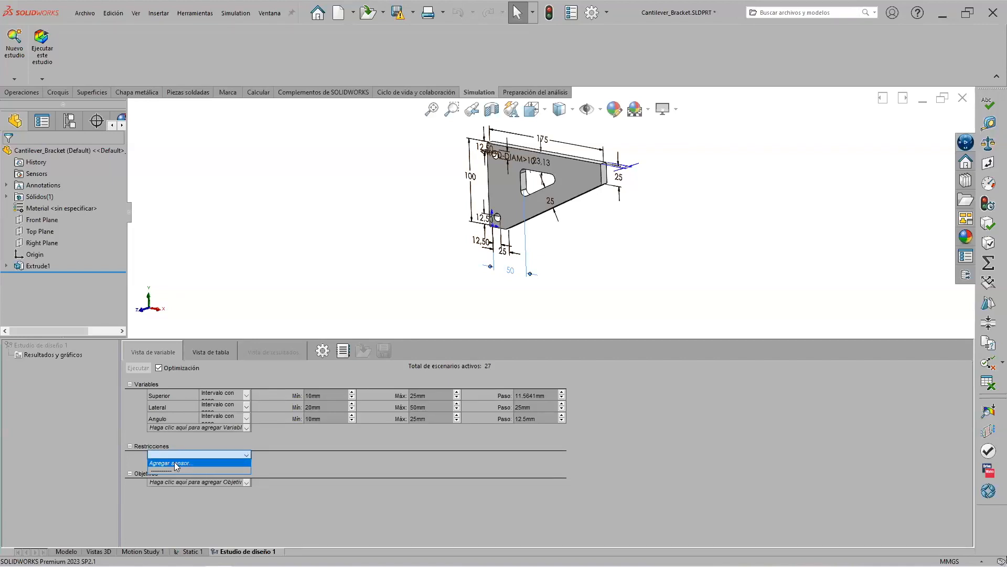
{"action": "left_click", "coordinate": [175, 463]}
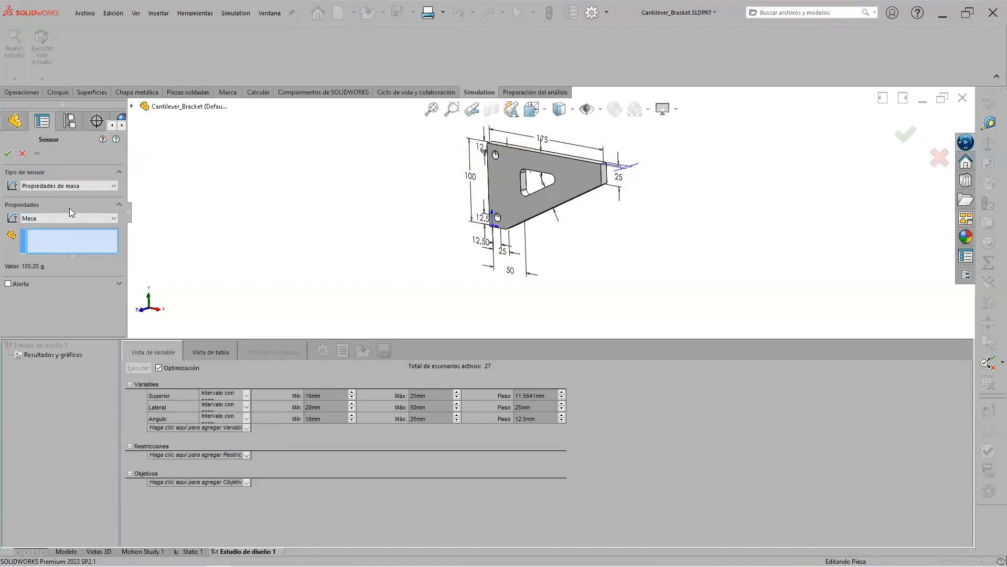
{"action": "left_click", "coordinate": [51, 187]}
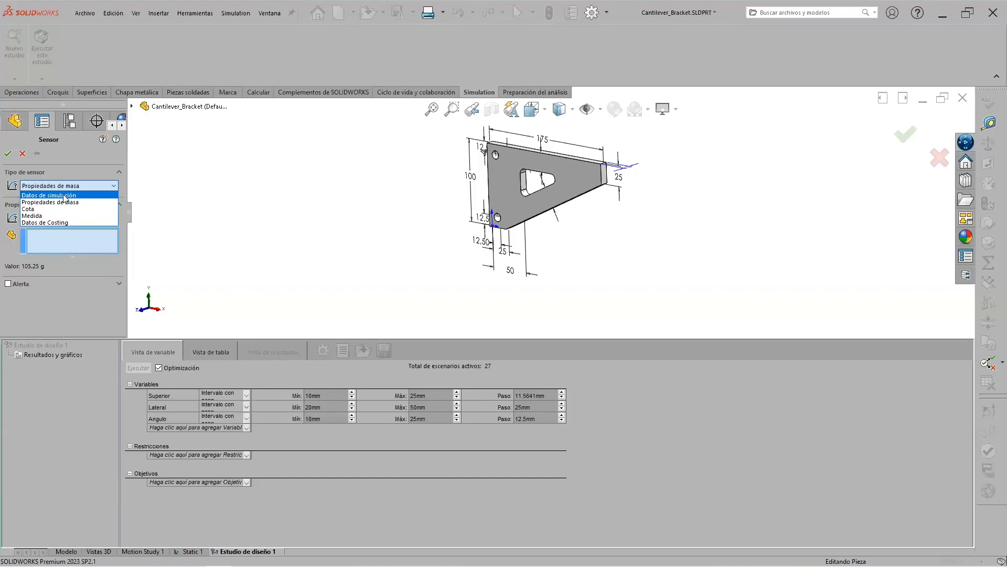
{"action": "left_click", "coordinate": [67, 195]}
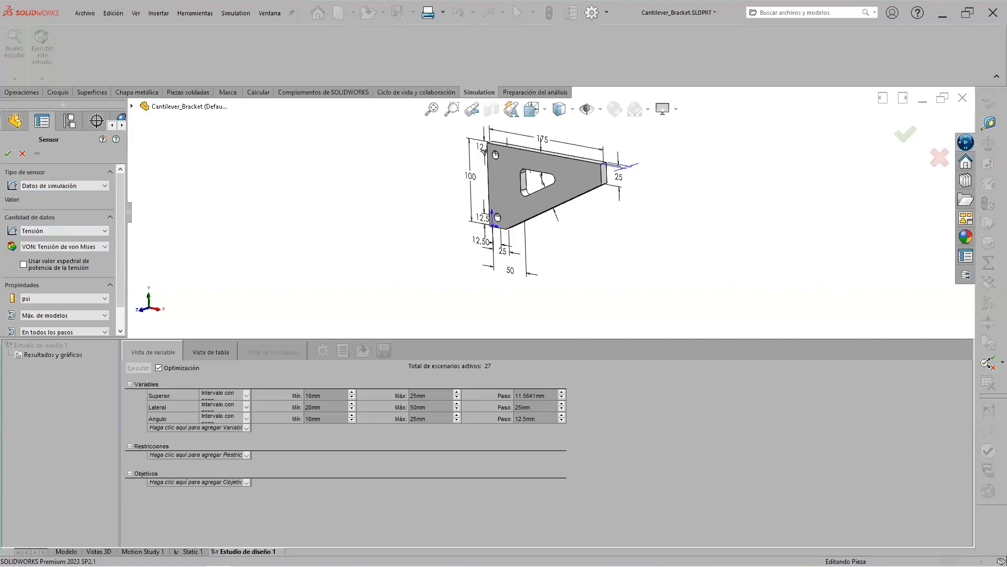
{"action": "left_click", "coordinate": [47, 232]}
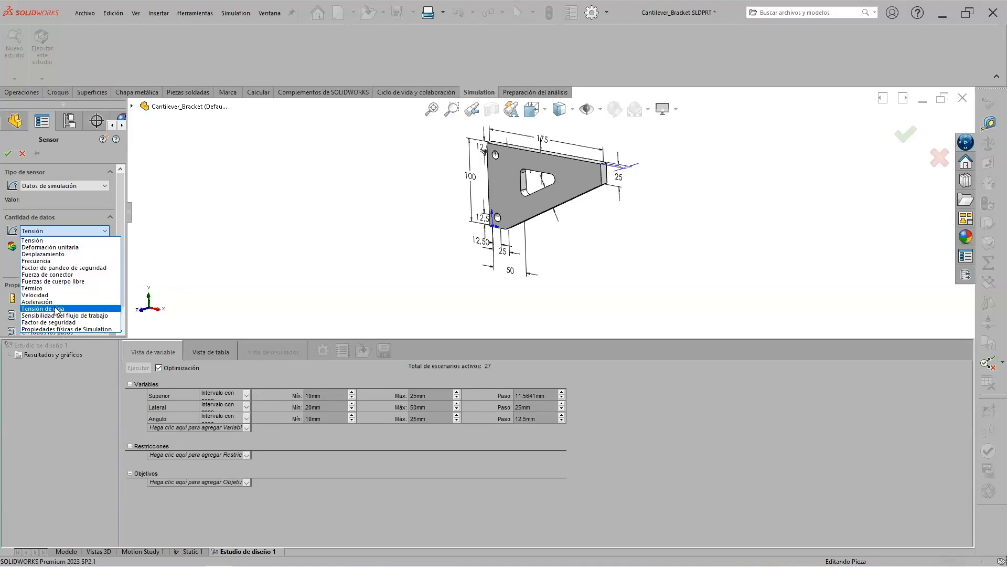
{"action": "left_click", "coordinate": [58, 231]}
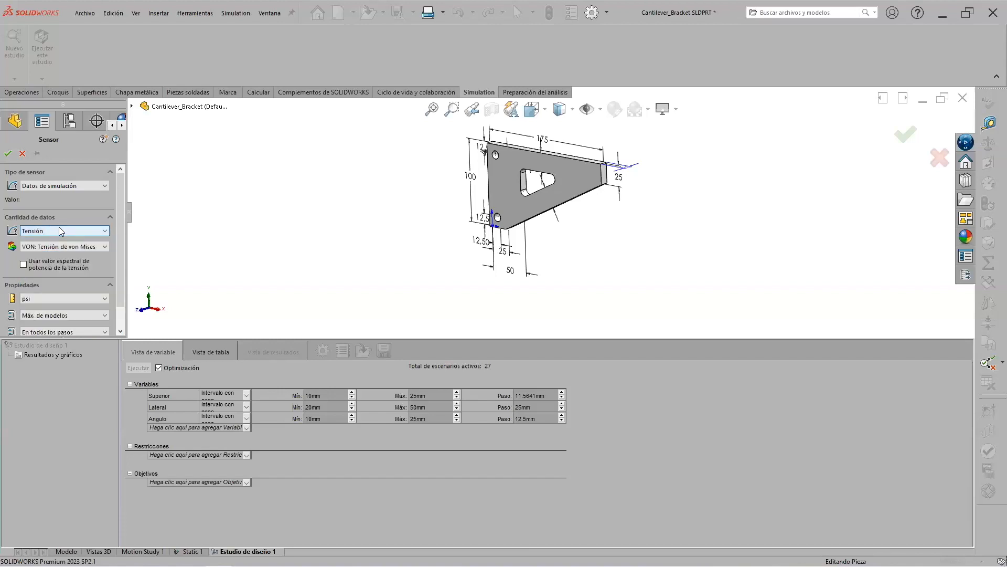
{"action": "left_click", "coordinate": [85, 245]}
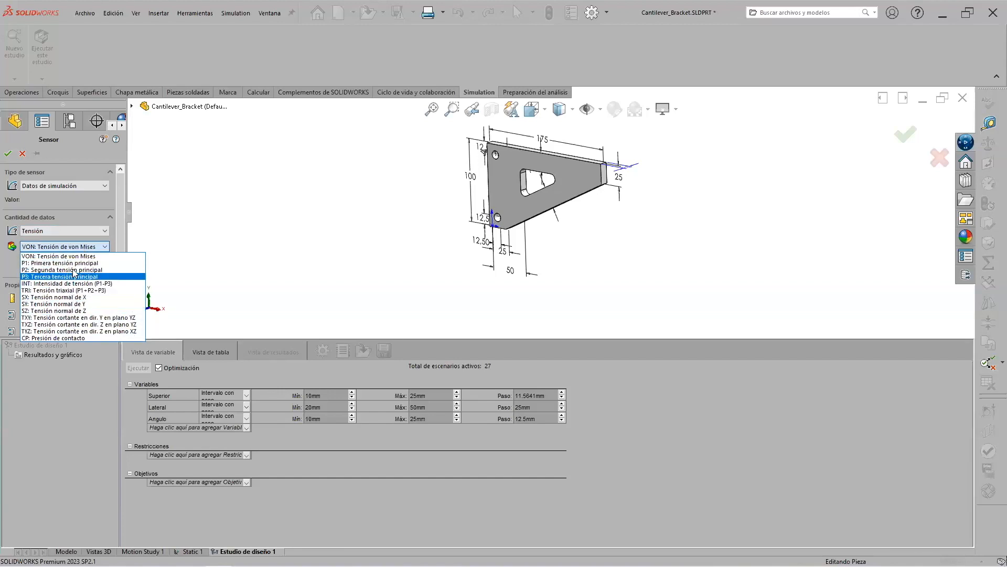
{"action": "left_click", "coordinate": [74, 246]}
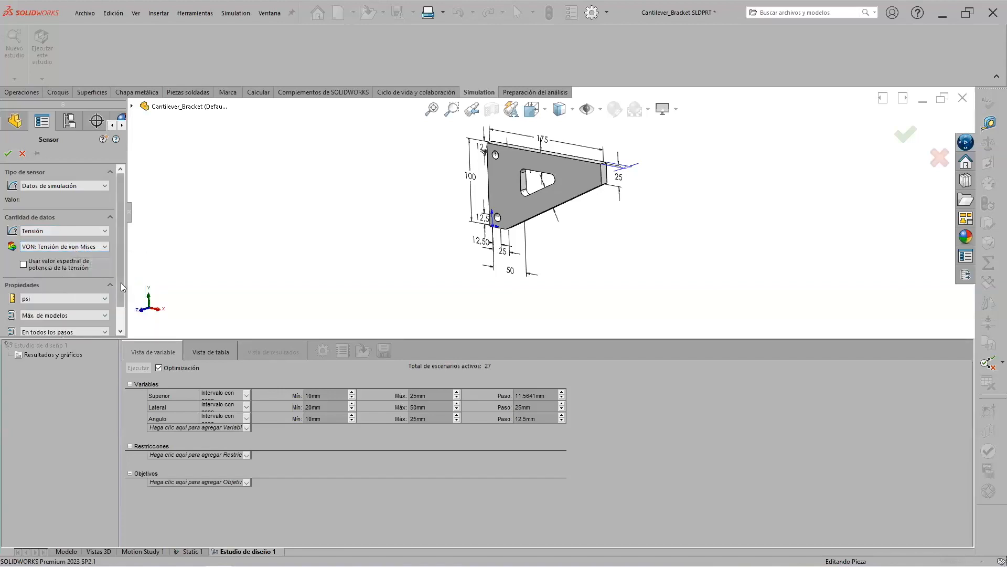
Set the stress sensor's unit to N/mm^2 (MPa), keep Máx. de modelos as its criterion, and accept the sensor
{"action": "scroll", "coordinate": [121, 283], "scroll_direction": "down", "scroll_amount": 1}
{"action": "left_click", "coordinate": [98, 274]}
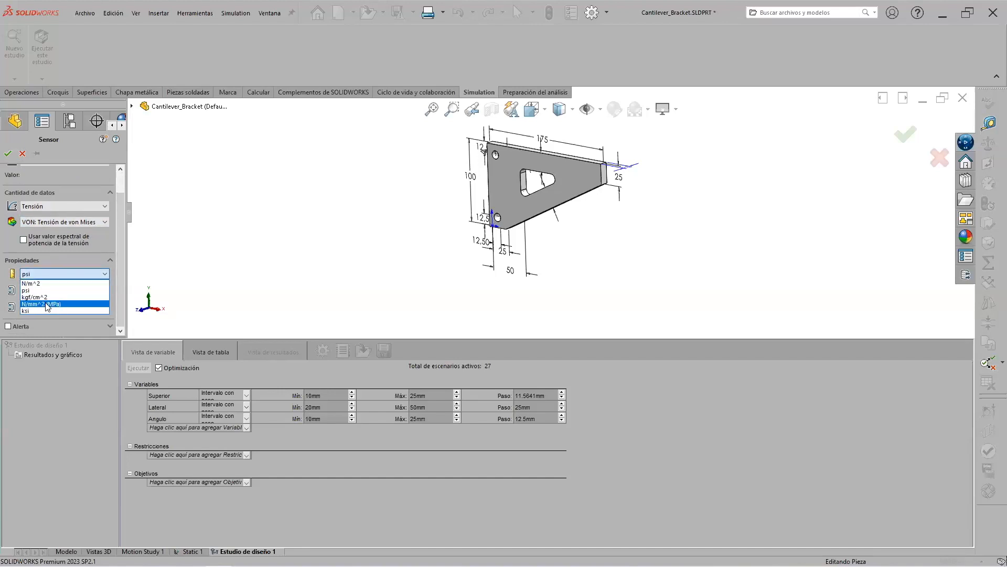
{"action": "left_click", "coordinate": [50, 306]}
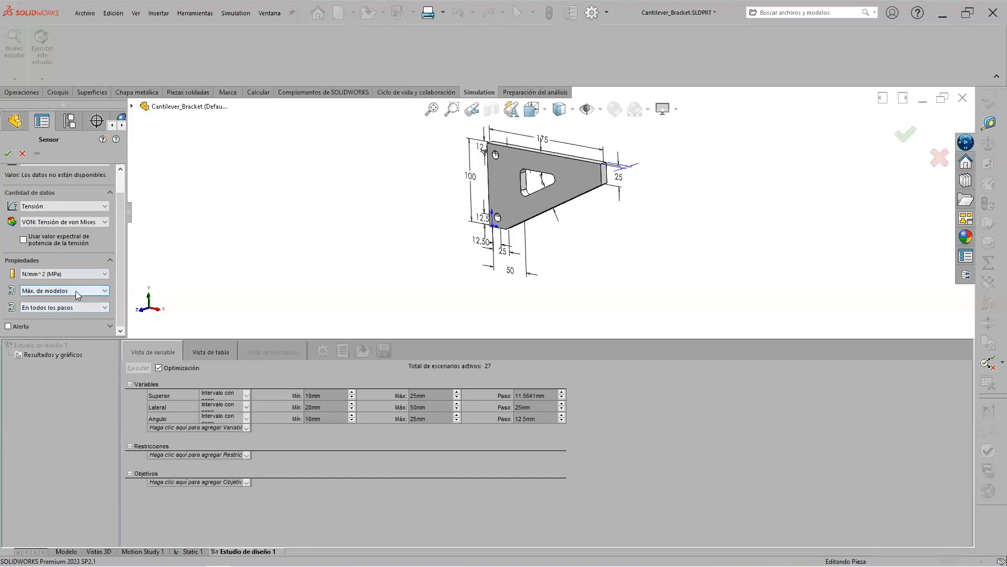
{"action": "left_click", "coordinate": [78, 290]}
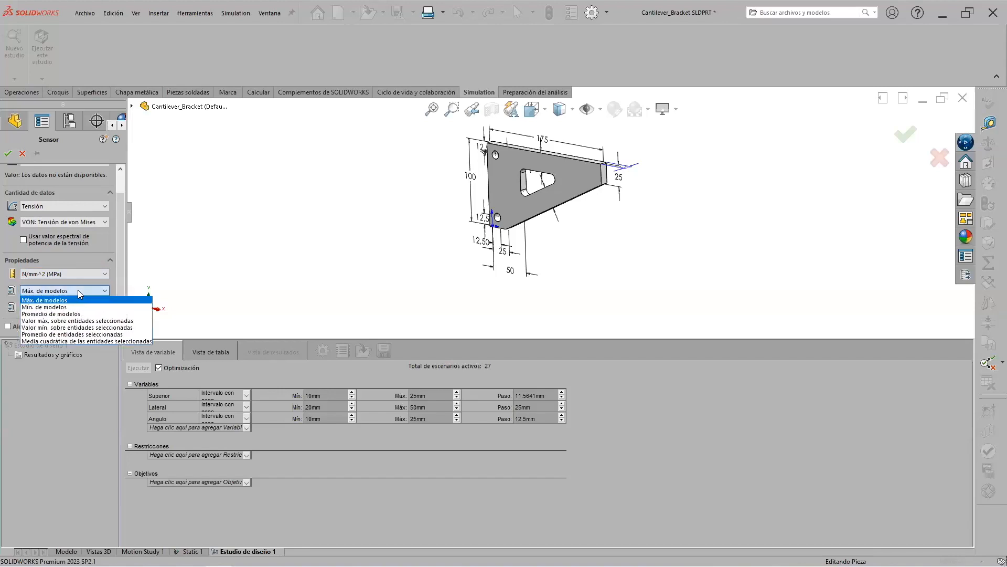
{"action": "left_click", "coordinate": [78, 289]}
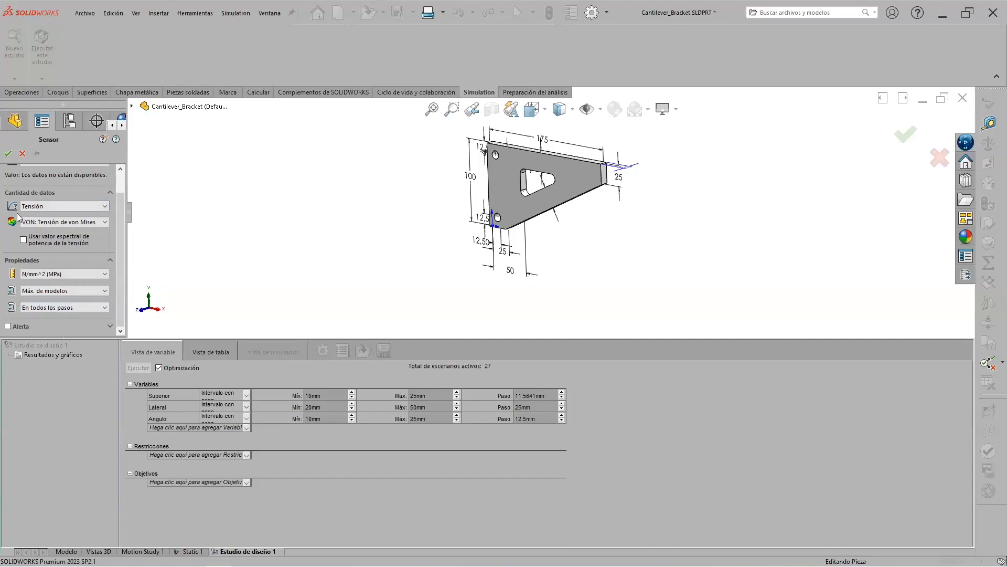
{"action": "left_click", "coordinate": [8, 154]}
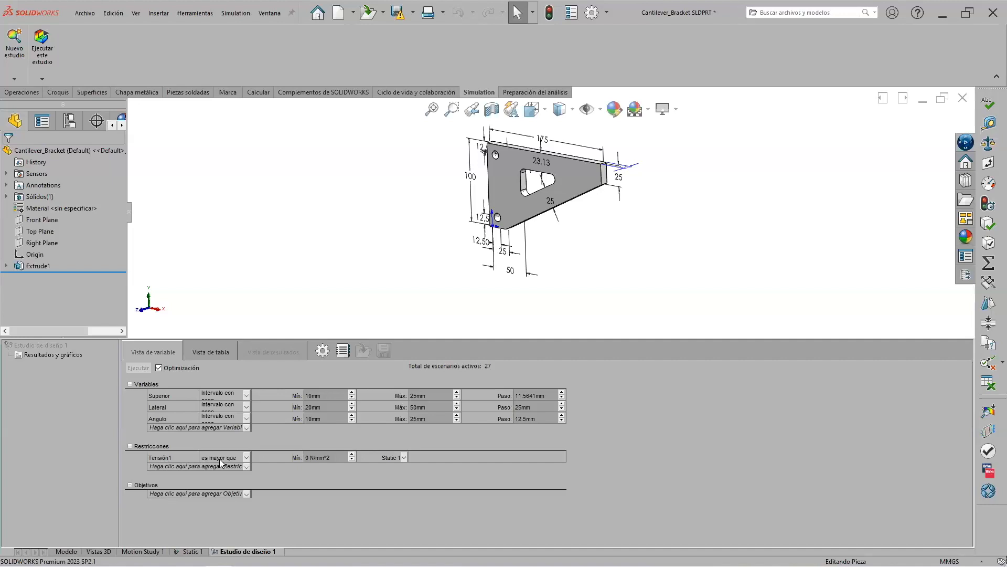
Set the minimum of the stress constraint to 300 N/mm^2
{"action": "left_click", "coordinate": [312, 457]}
{"action": "type", "text": "300"}
{"action": "left_click", "coordinate": [645, 404]}
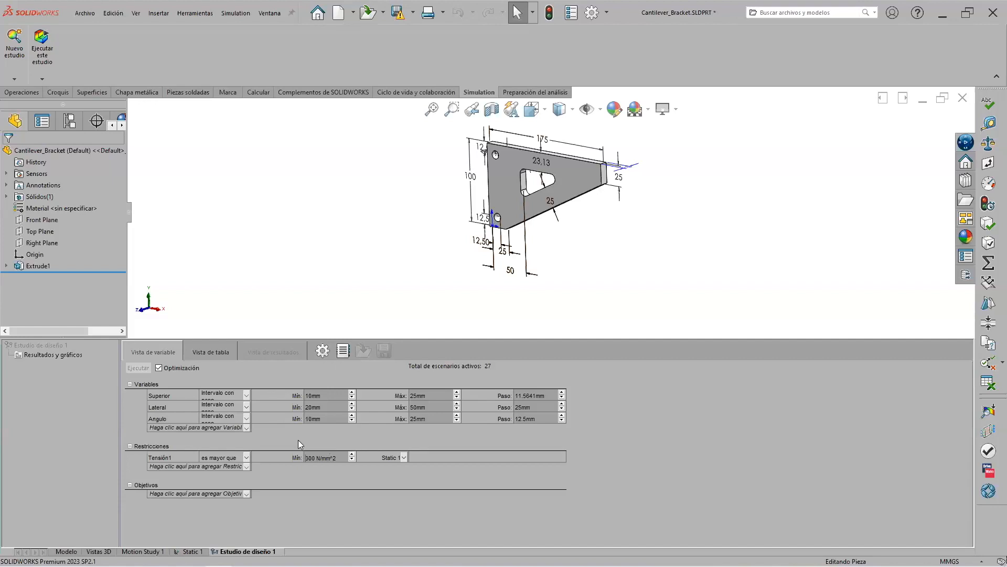
Add a goal sensor of type Propiedades de masa that tracks Masa for the whole part
{"action": "left_click", "coordinate": [246, 494]}
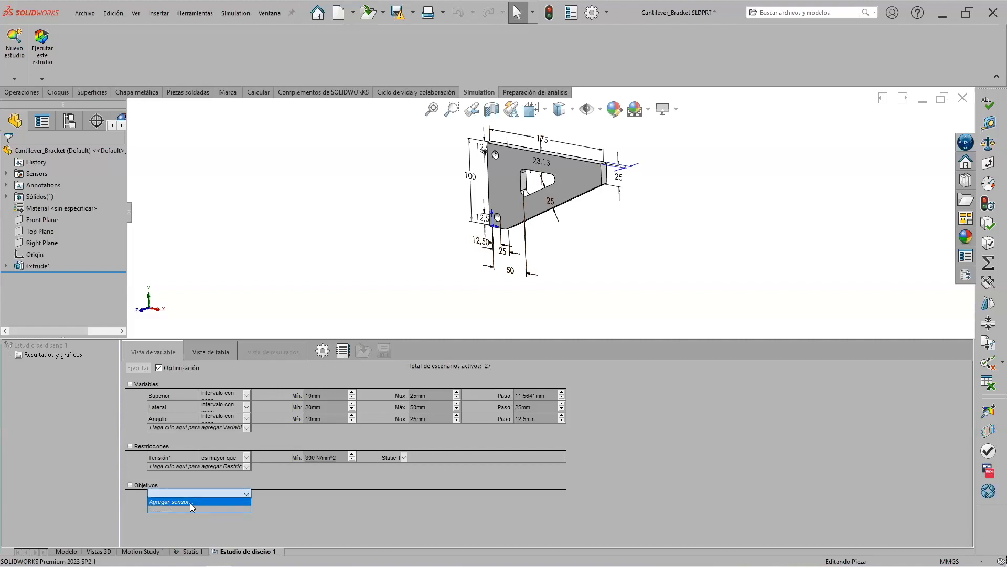
{"action": "left_click", "coordinate": [179, 501]}
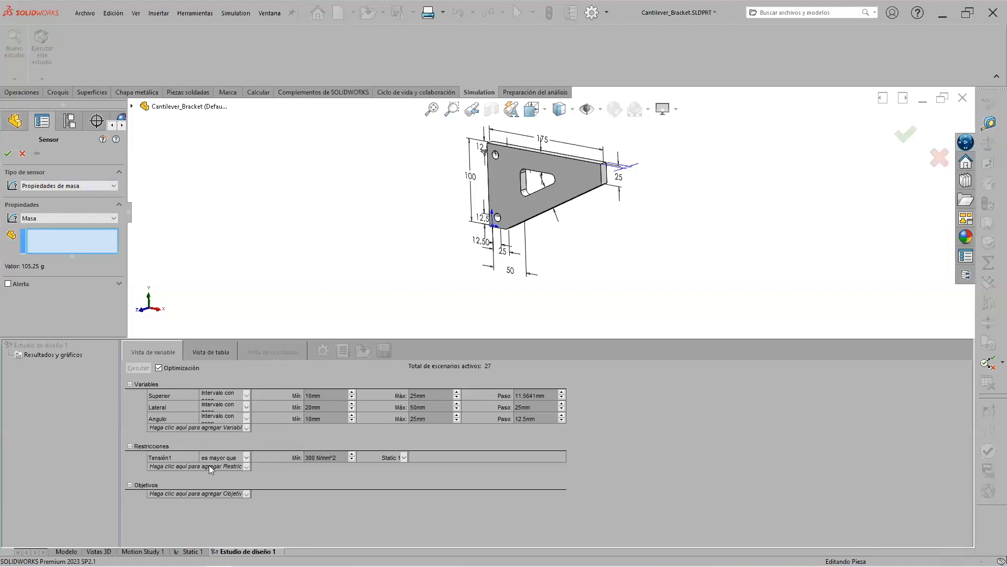
{"action": "left_click", "coordinate": [76, 186]}
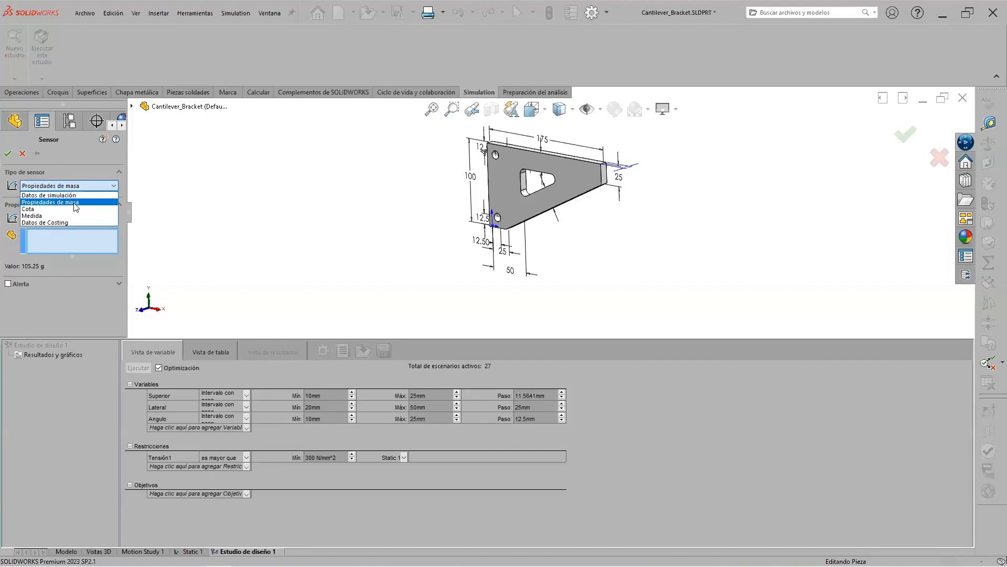
{"action": "left_click", "coordinate": [75, 207]}
{"action": "left_click", "coordinate": [58, 217]}
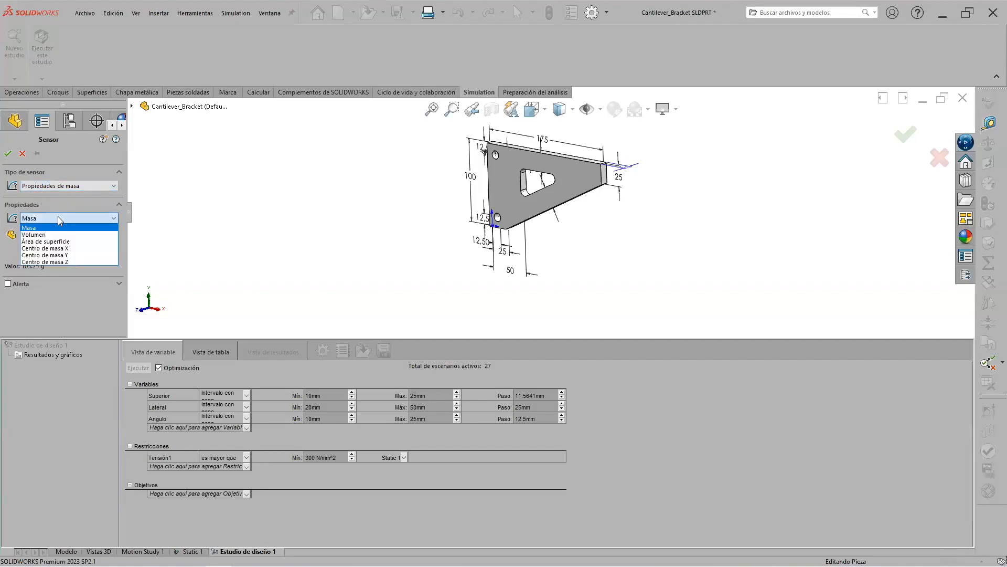
{"action": "left_click", "coordinate": [58, 216]}
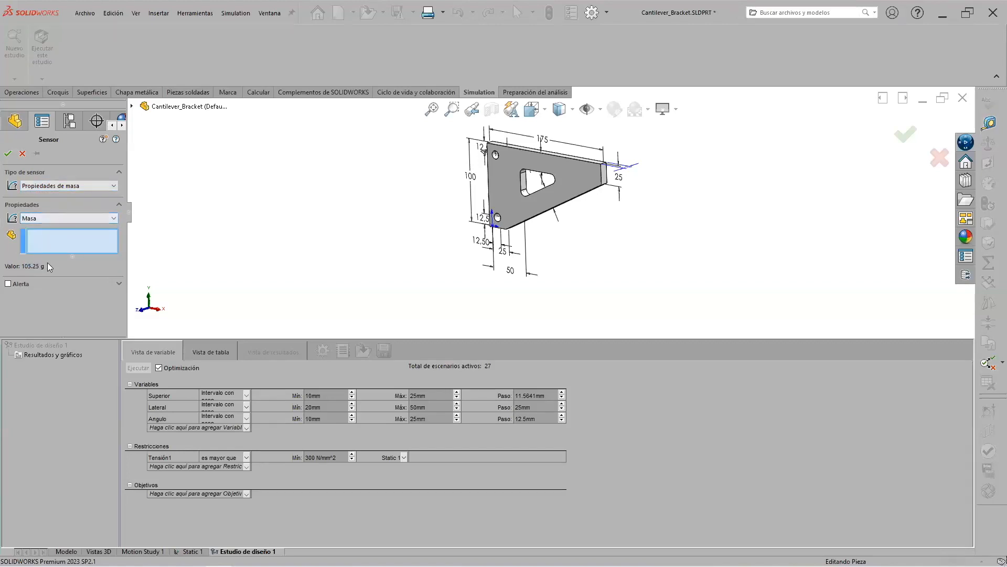
{"action": "left_click", "coordinate": [8, 154]}
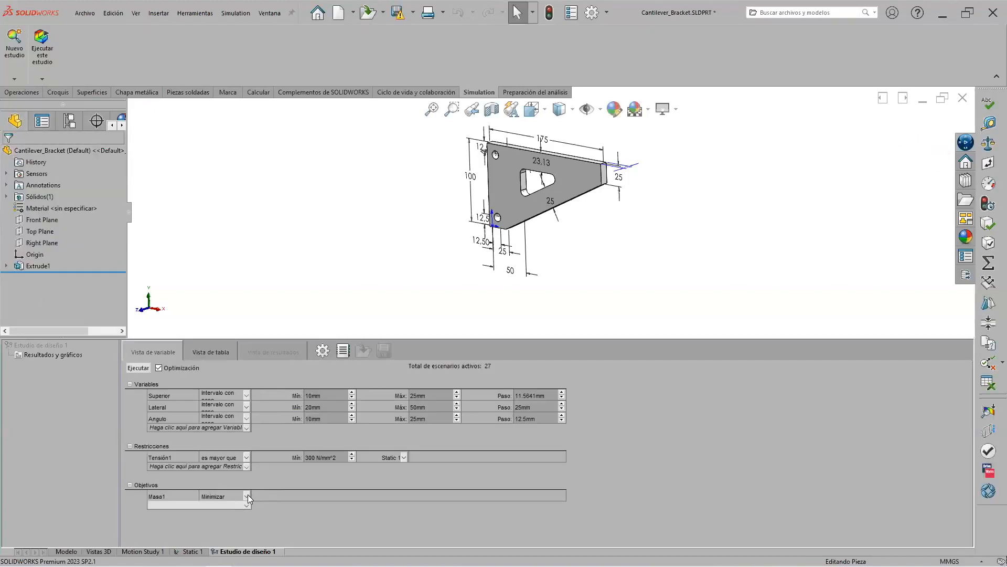
Keep the mass goal set to Minimizar and run the optimization study
{"action": "left_click", "coordinate": [247, 496]}
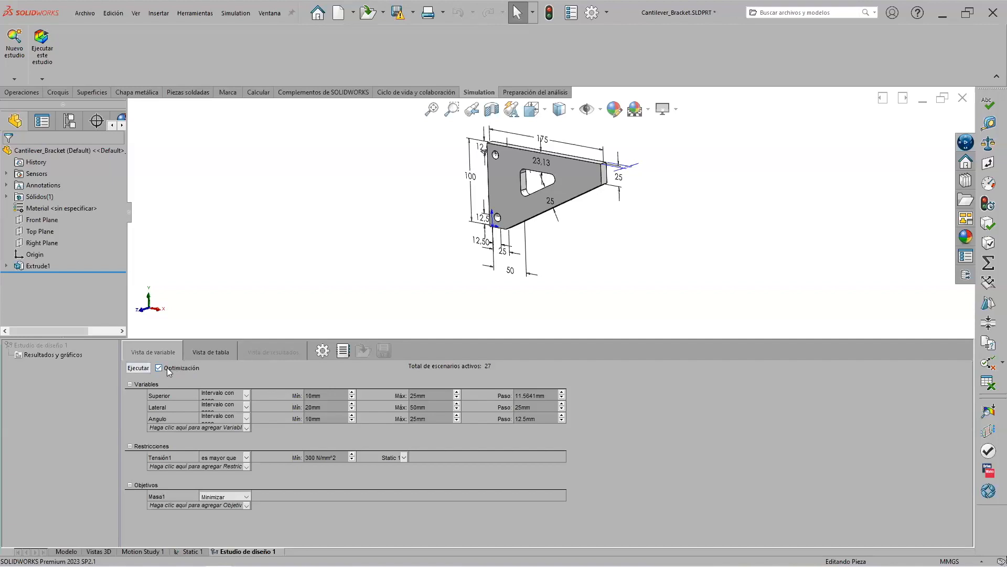
{"action": "left_click", "coordinate": [141, 368]}
Switch to the presentation and play the recorded design study run at playback speed 2
{"action": "key", "text": "alt+Tab"}
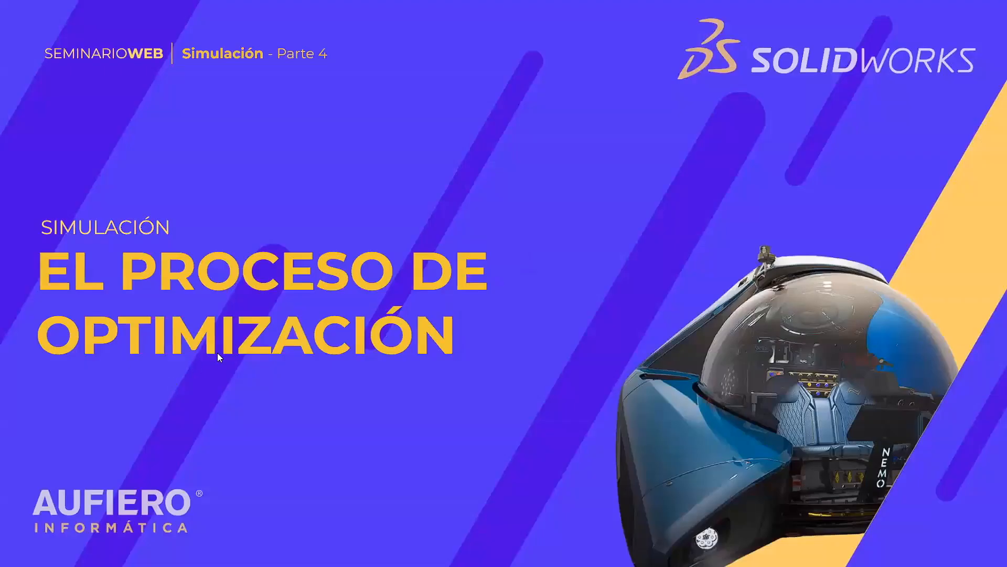
{"action": "left_click", "coordinate": [294, 308]}
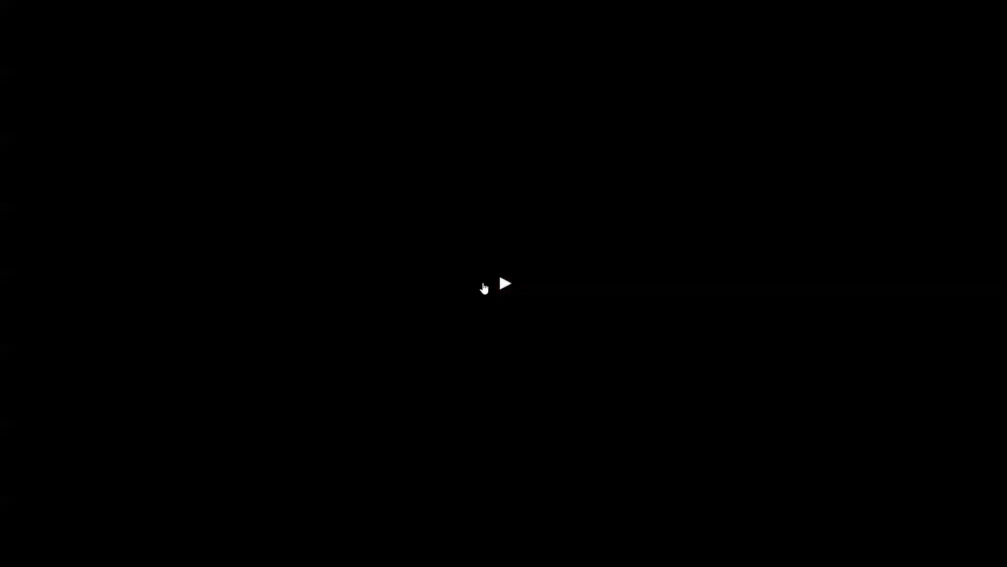
{"action": "left_click", "coordinate": [504, 284]}
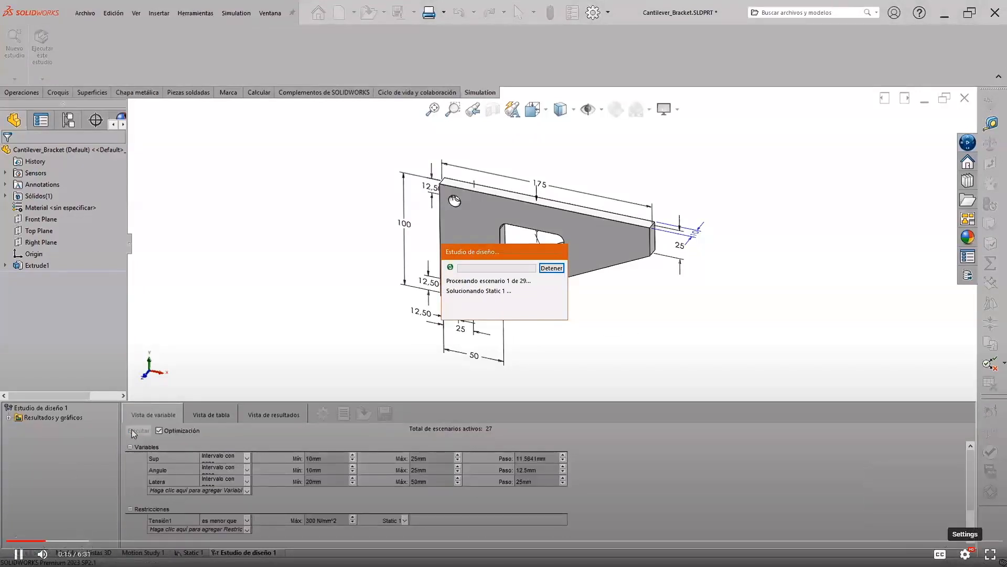
{"action": "left_click", "coordinate": [966, 553]}
{"action": "left_click", "coordinate": [959, 478]}
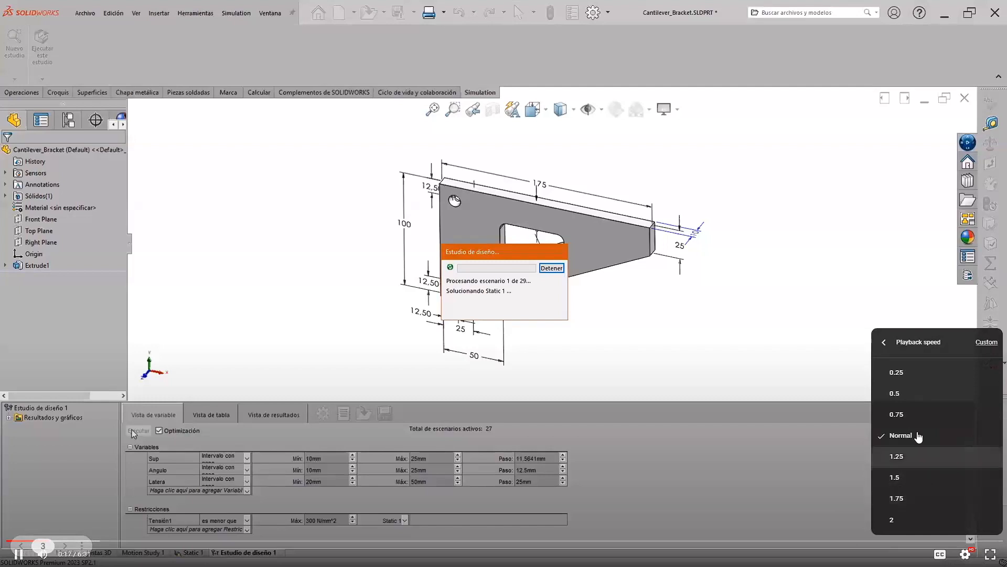
{"action": "left_click", "coordinate": [893, 521]}
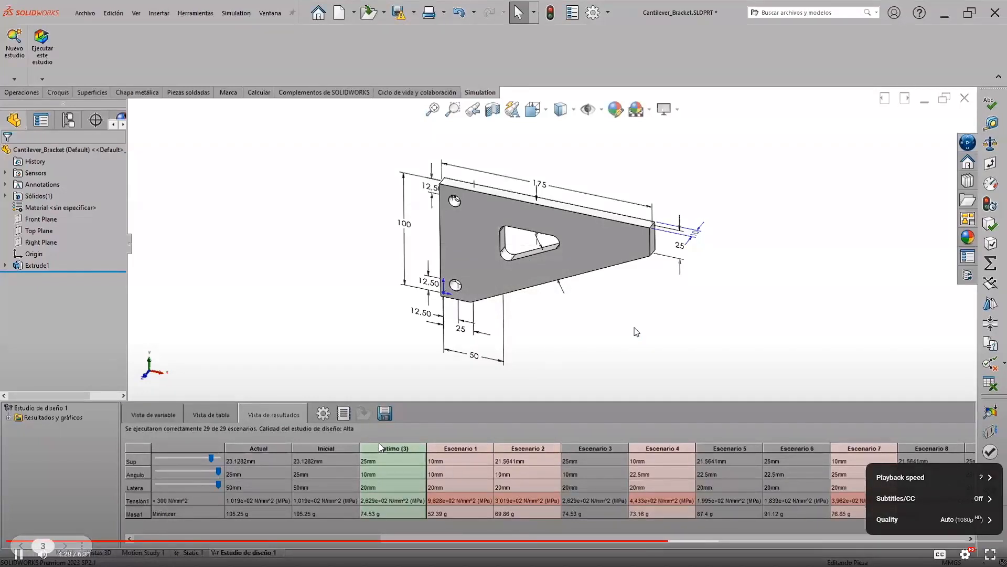
Pause and resume the recorded run to examine the optimal design and the individual scenarios in the design study results
{"action": "left_click", "coordinate": [382, 480]}
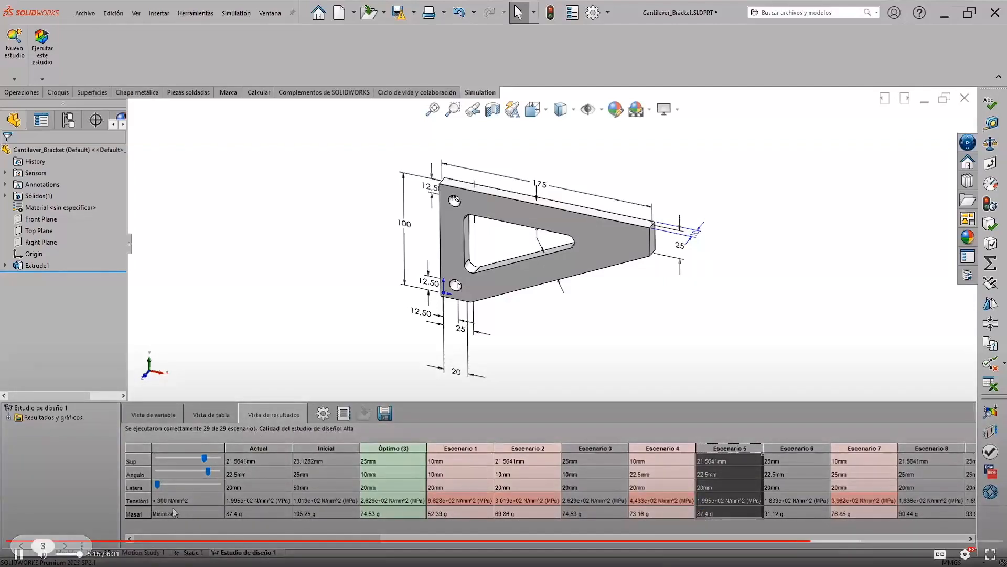
{"action": "left_click", "coordinate": [18, 553]}
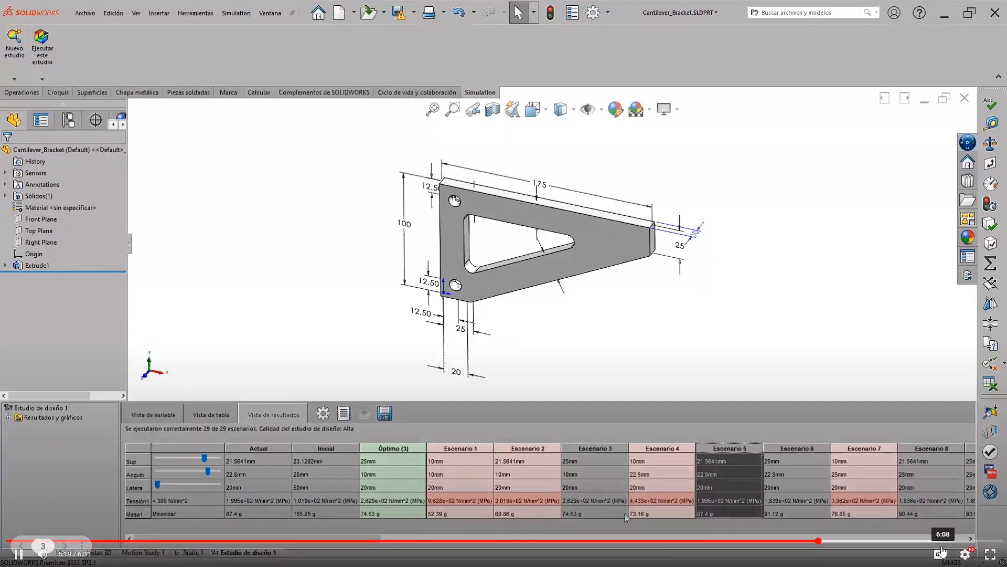
{"action": "left_click_drag", "start_coordinate": [375, 543], "coordinate": [633, 541]}
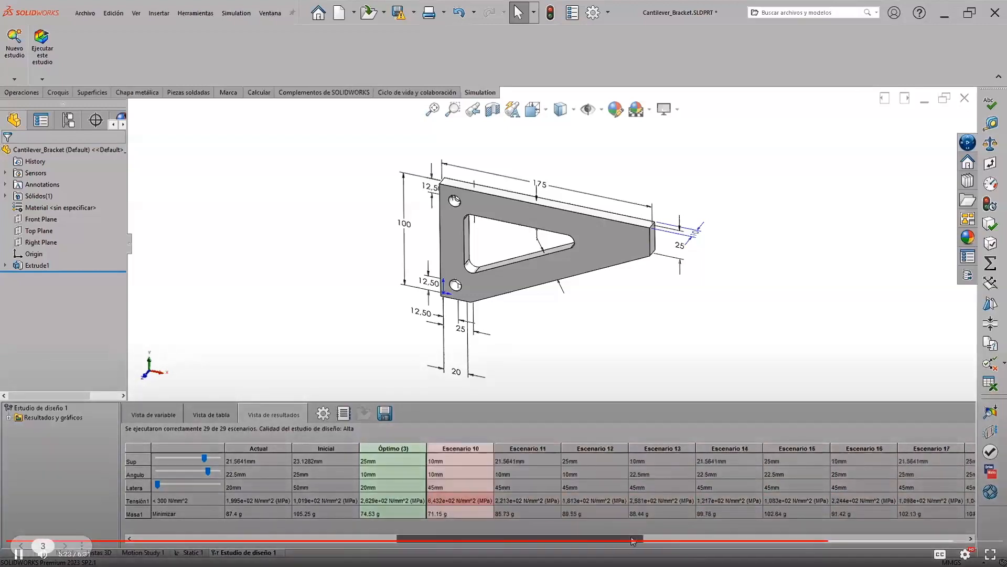
Set the recording's playback speed to Normal
{"action": "left_click", "coordinate": [965, 554]}
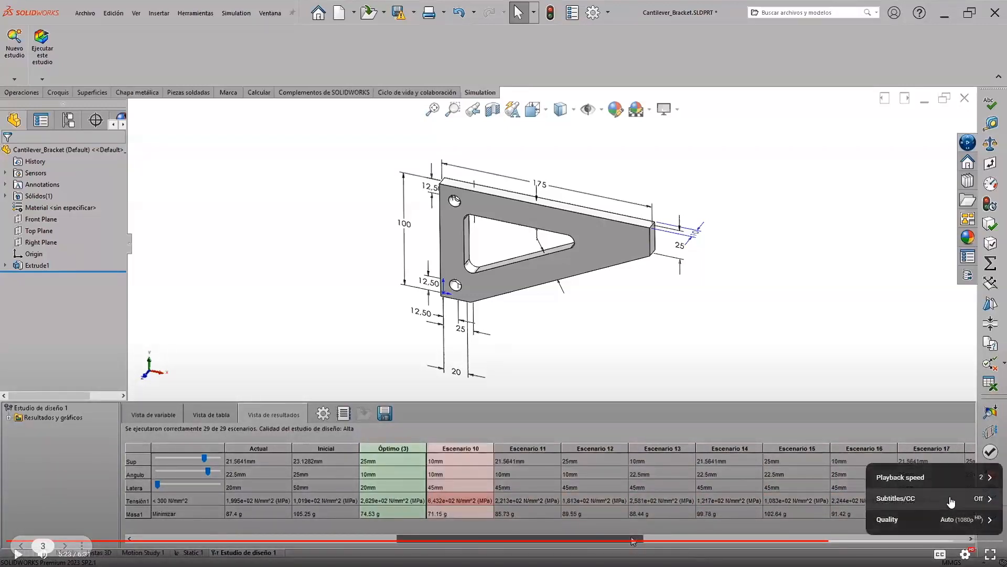
{"action": "left_click", "coordinate": [984, 482]}
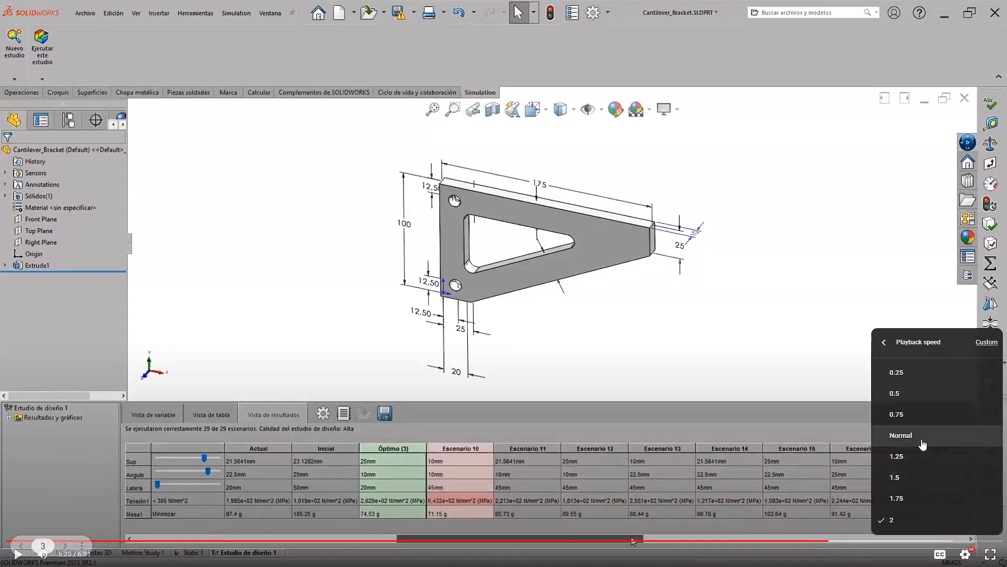
{"action": "left_click", "coordinate": [922, 440]}
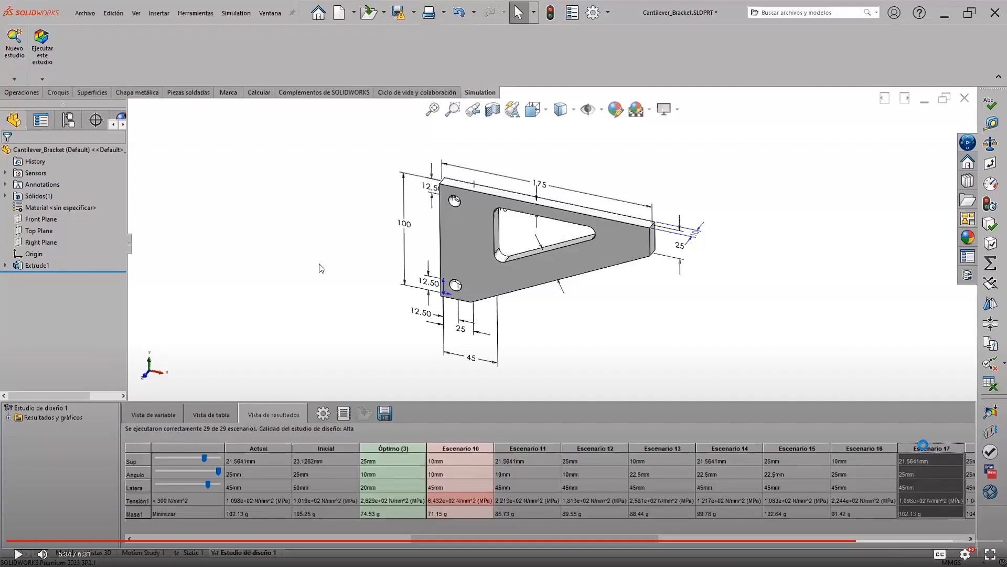
Resume the recording and examine the von Mises stress plot and yield limit of the bracket in the Static 1 study, pausing as needed
{"action": "left_click", "coordinate": [583, 250]}
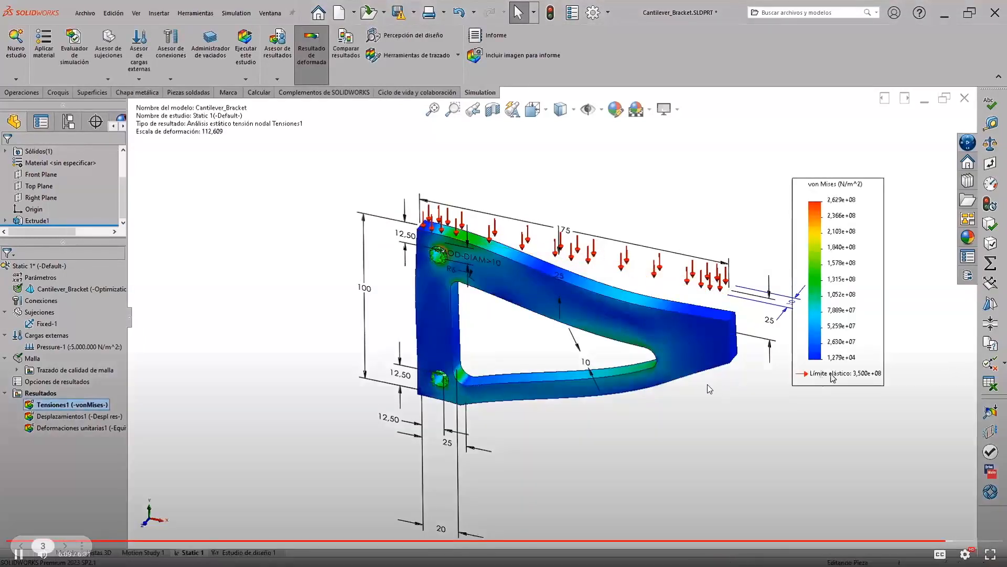
{"action": "left_click", "coordinate": [855, 373]}
{"action": "left_click", "coordinate": [437, 264]}
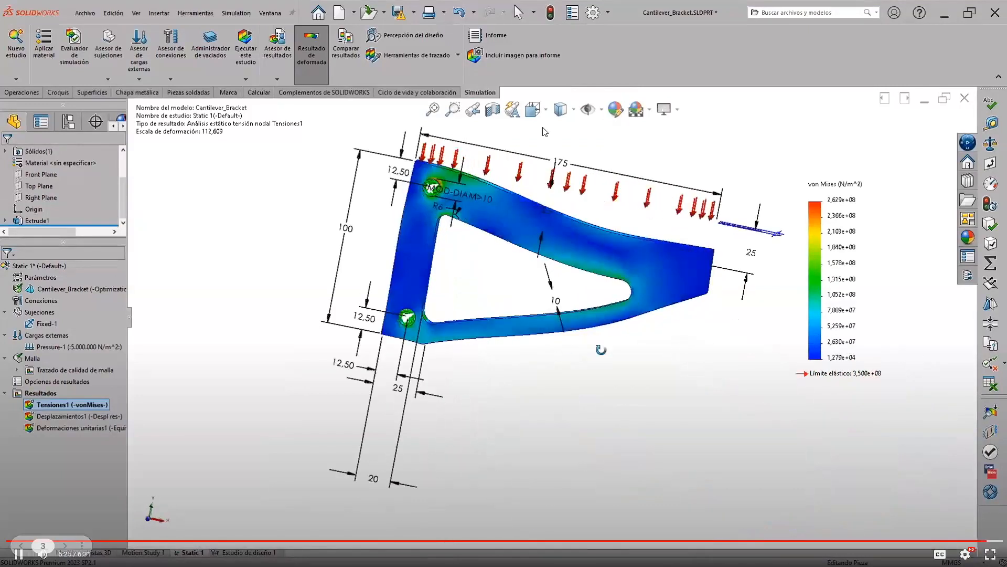
{"action": "left_click", "coordinate": [544, 265]}
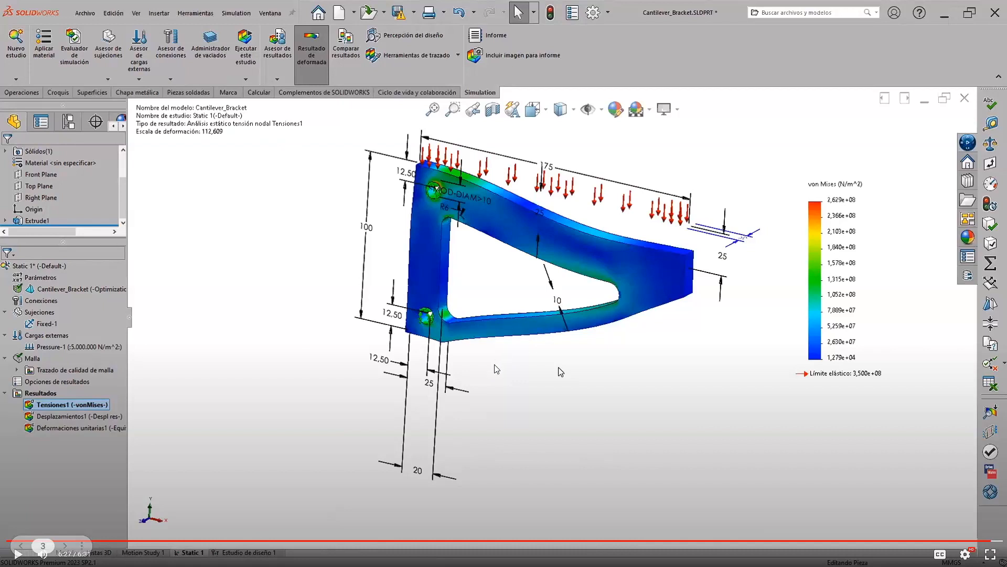
{"action": "left_click", "coordinate": [517, 353]}
{"action": "left_click", "coordinate": [567, 302]}
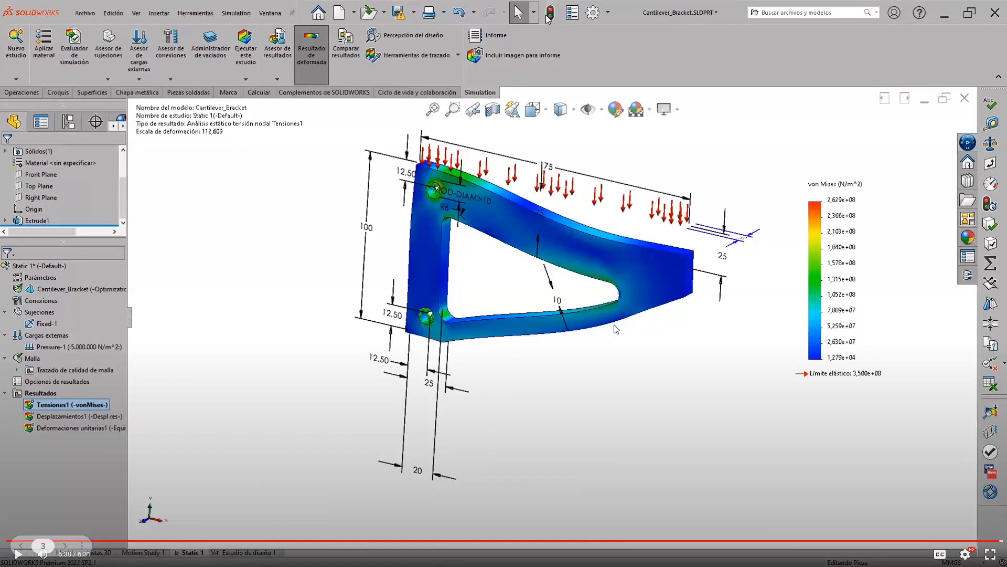